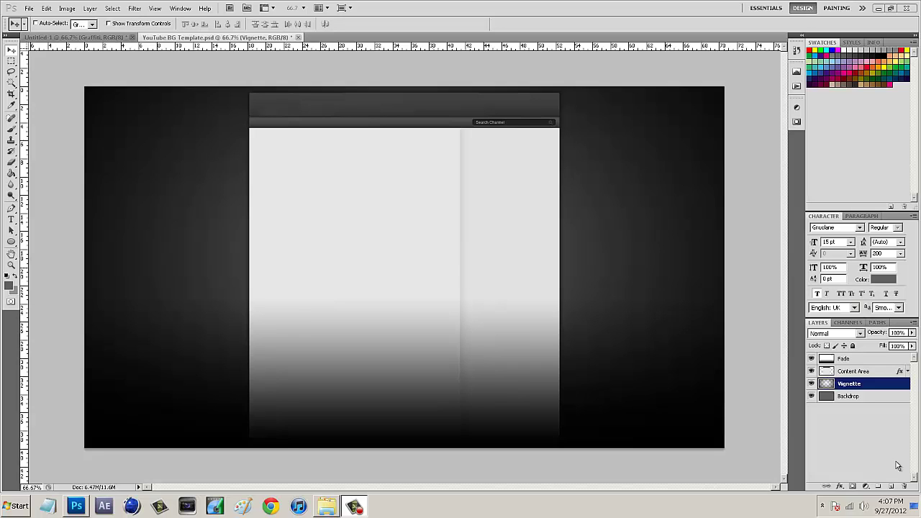
Step: Copy the Graffiti layer from Untitled-1 into YouTube BG Template.psd and position it beside the content area's left edge
{"action": "left_click", "coordinate": [70, 37]}
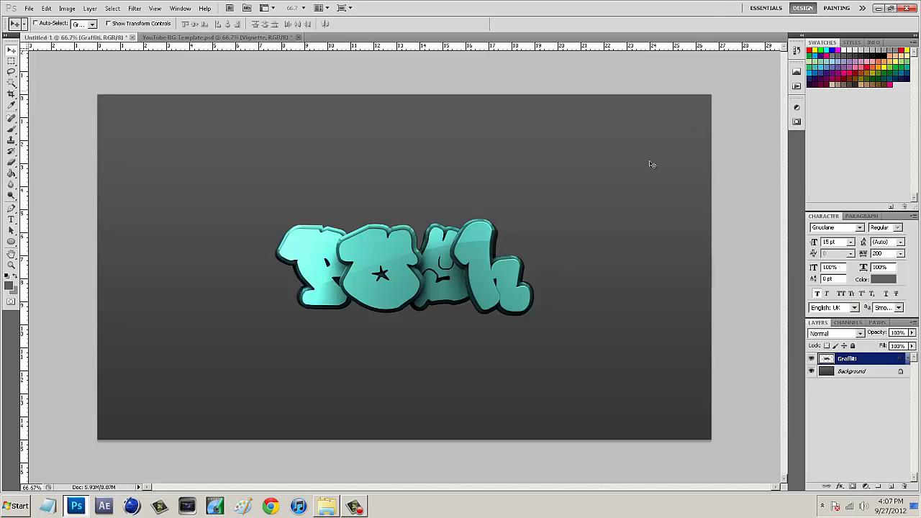
{"action": "left_click_drag", "start_coordinate": [448, 225], "coordinate": [379, 42]}
{"action": "left_click_drag", "start_coordinate": [230, 43], "coordinate": [325, 249]}
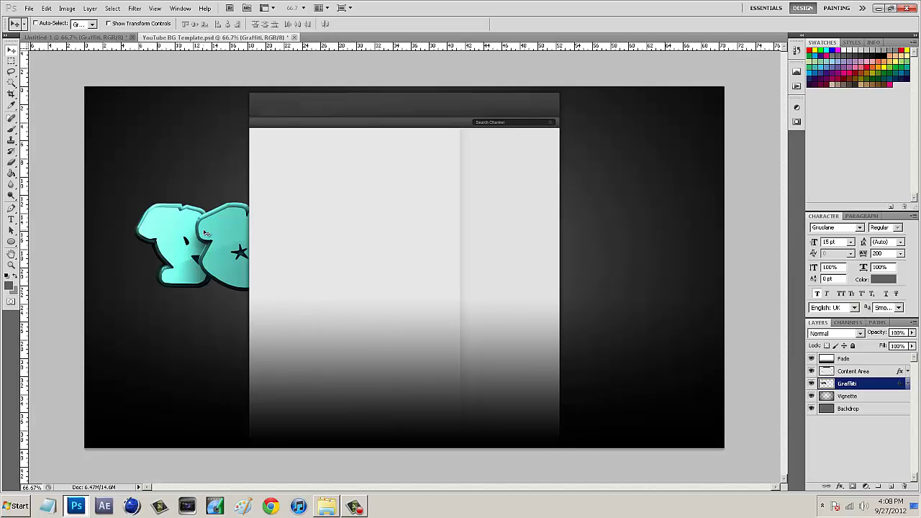
{"action": "left_click_drag", "start_coordinate": [212, 234], "coordinate": [163, 231]}
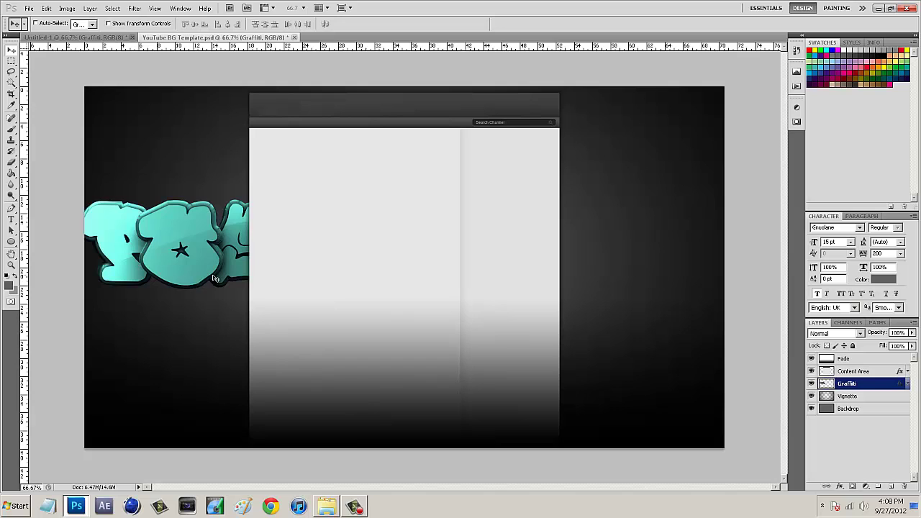
Step: Free-transform the Graffiti layer with a rotation of -90 degrees so the lettering runs vertically
{"action": "key", "text": "ctrl+t"}
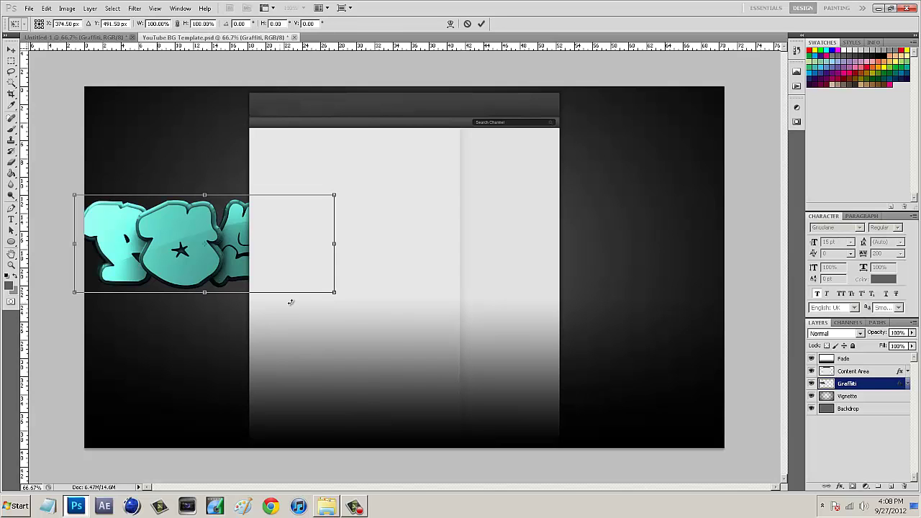
{"action": "left_click_drag", "start_coordinate": [358, 322], "coordinate": [331, 169]}
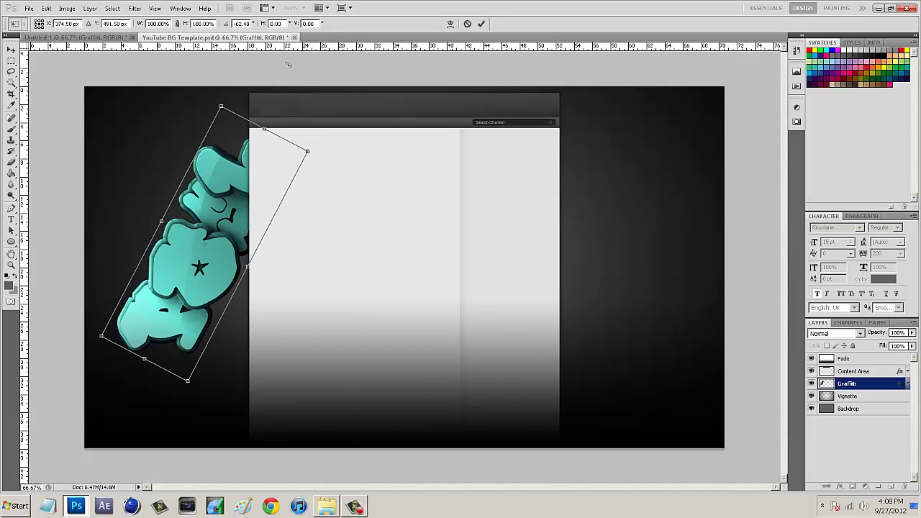
{"action": "left_click", "coordinate": [238, 23]}
{"action": "type", "text": "-91"}
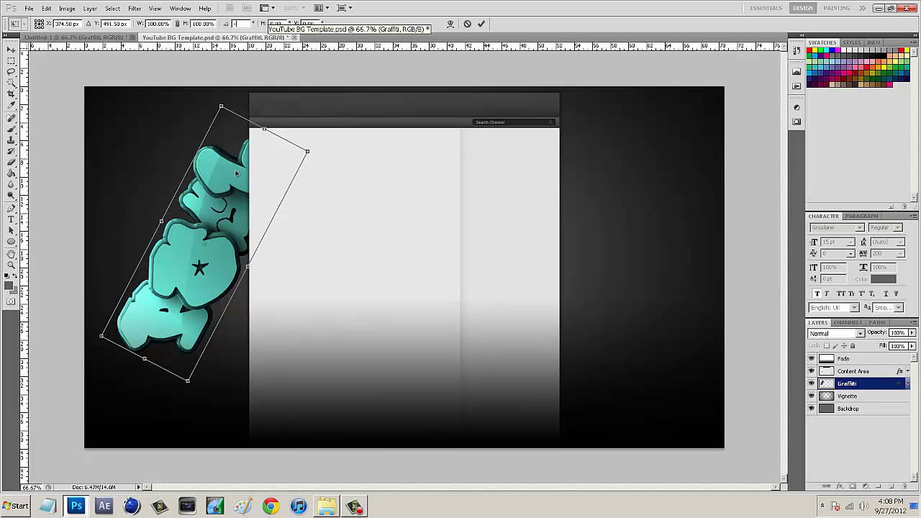
{"action": "key", "text": "Return"}
{"action": "type", "text": "-90"}
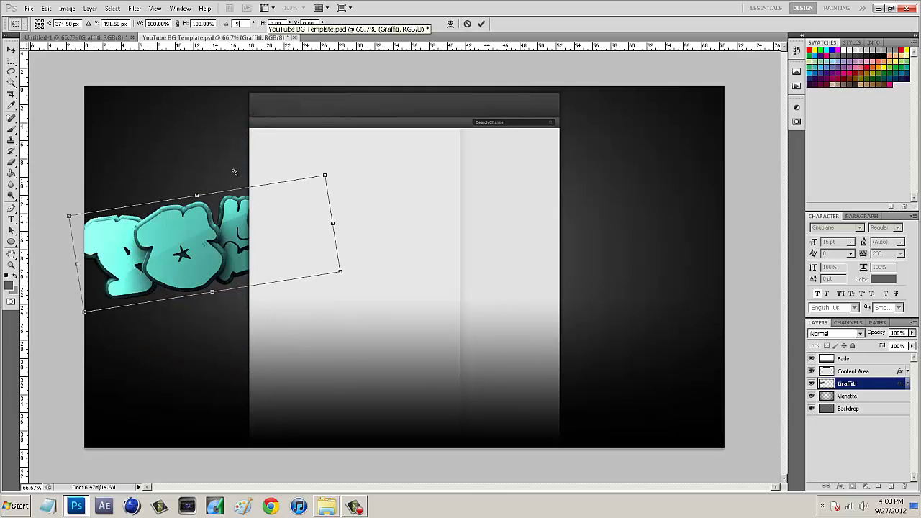
{"action": "key", "text": "Return"}
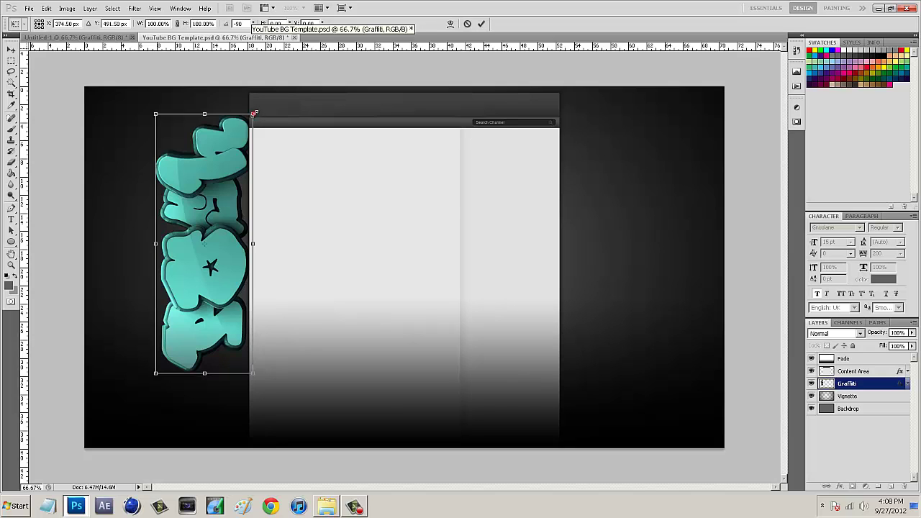
Step: Scale the rotated graffiti proportionally to about 64% and fit it against the upper left edge of the content area
{"action": "left_click_drag", "start_coordinate": [254, 113], "coordinate": [234, 128]}
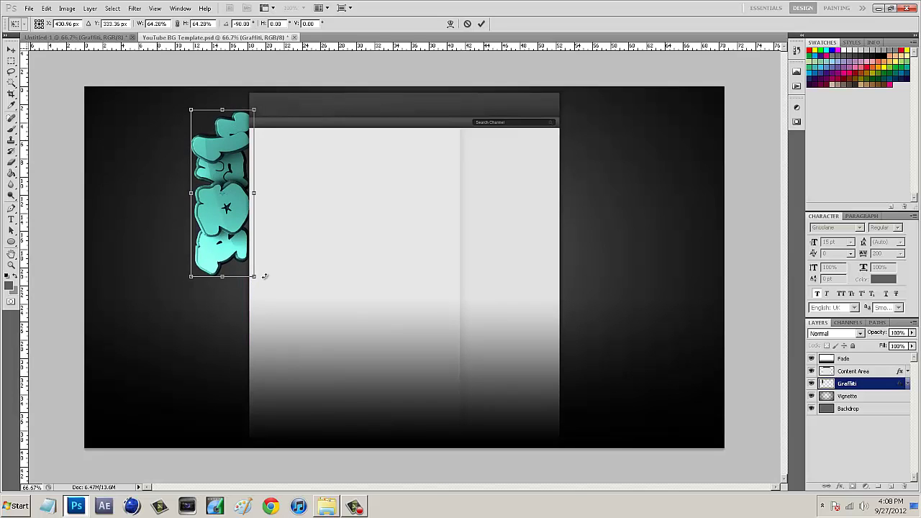
{"action": "key", "text": "Return"}
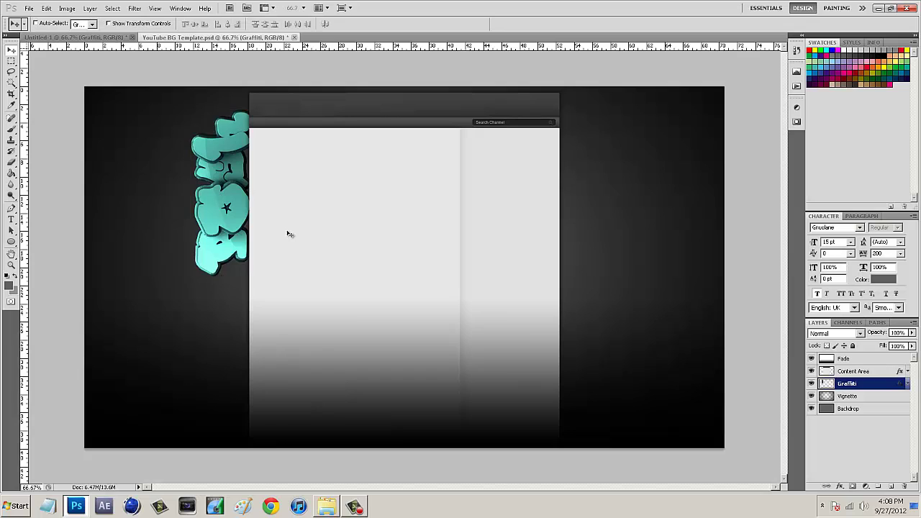
{"action": "key", "text": "ctrl+z"}
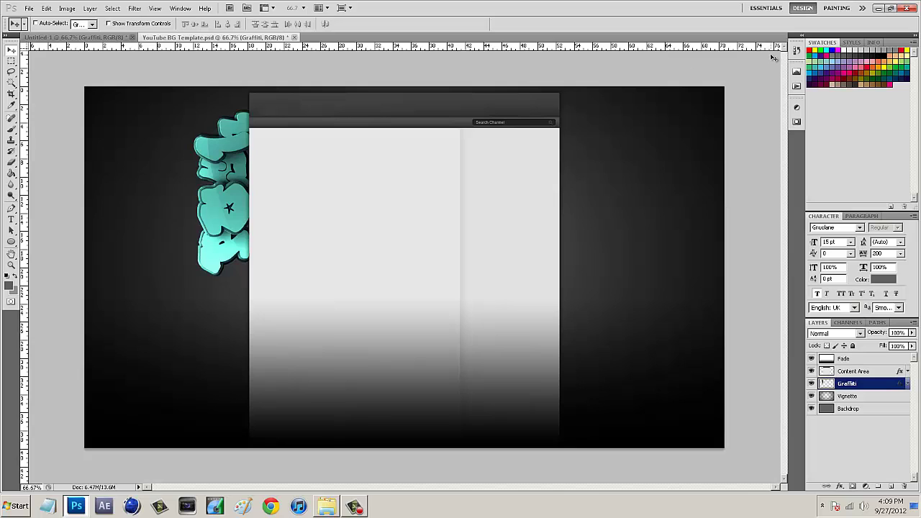
Step: Nudge the graffiti slightly downward along the content area's left edge
{"action": "key", "text": "Down"}
{"action": "key", "text": "Down"}
{"action": "key", "text": "Down"}
{"action": "key", "text": "Down"}
{"action": "key", "text": "Down"}
{"action": "key", "text": "Down"}
{"action": "key", "text": "Down"}
{"action": "key", "text": "Down"}
{"action": "key", "text": "Down"}
{"action": "key", "text": "Down"}
{"action": "key", "text": "Down"}
{"action": "key", "text": "Down"}
{"action": "key", "text": "Down"}
{"action": "key", "text": "Down"}
{"action": "key", "text": "Down"}
{"action": "key", "text": "Down"}
{"action": "key", "text": "Down"}
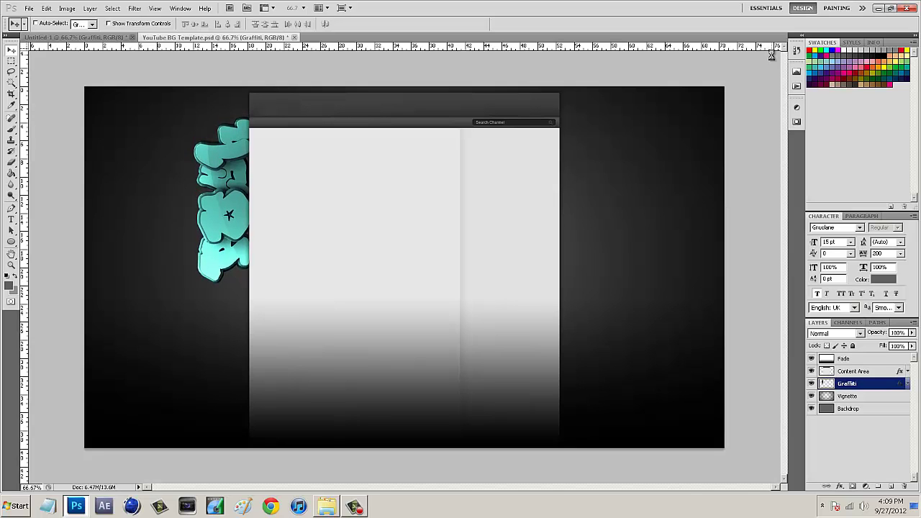
{"action": "key", "text": "Down"}
{"action": "key", "text": "Down"}
{"action": "key", "text": "Down"}
{"action": "key", "text": "Down"}
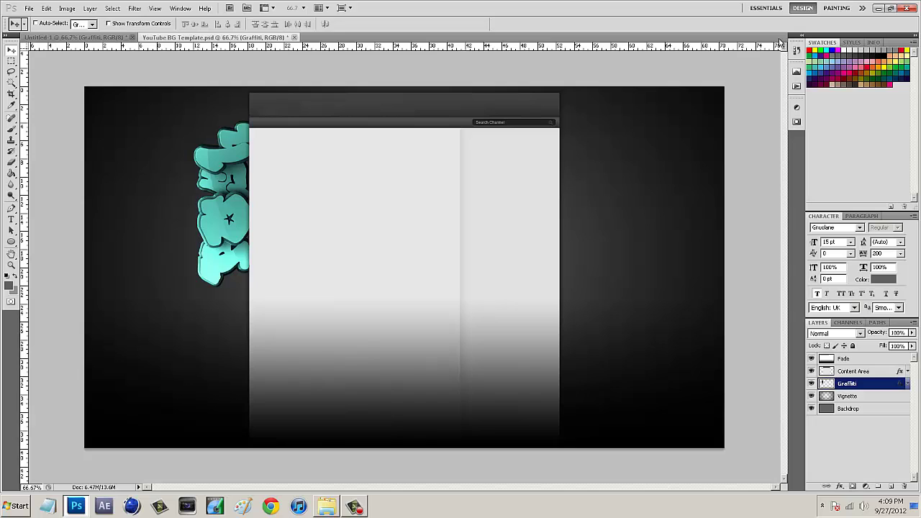
Step: Duplicate the Graffiti layer beneath the original and stretch the copy to about 116% width and 112% height
{"action": "key", "text": "ctrl+j"}
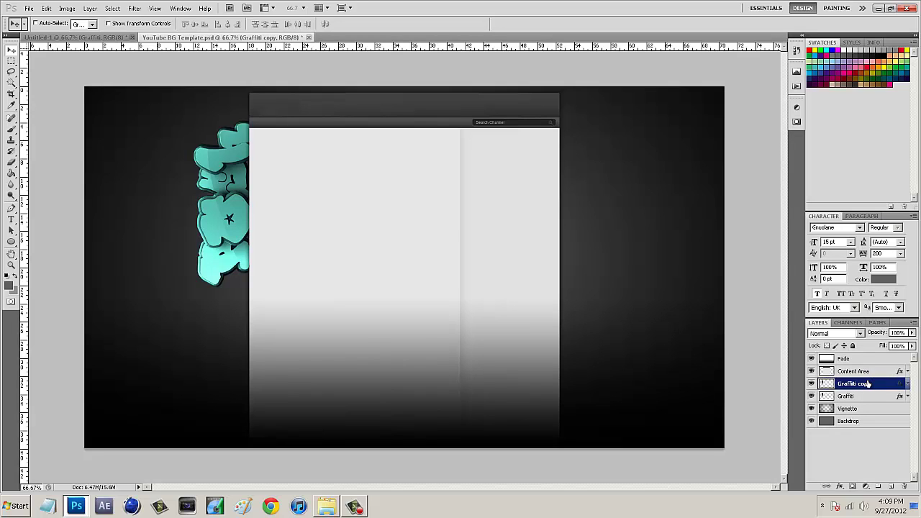
{"action": "left_click_drag", "start_coordinate": [866, 386], "coordinate": [868, 403]}
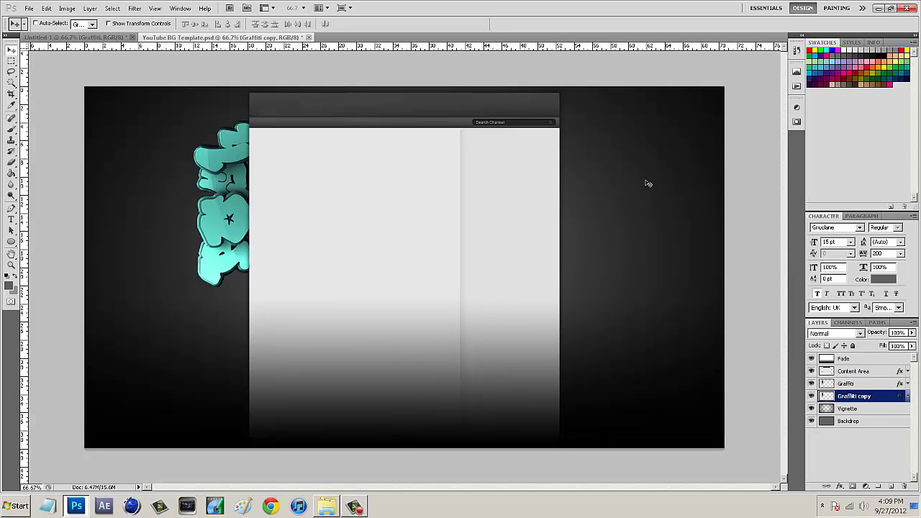
{"action": "key", "text": "ctrl+t"}
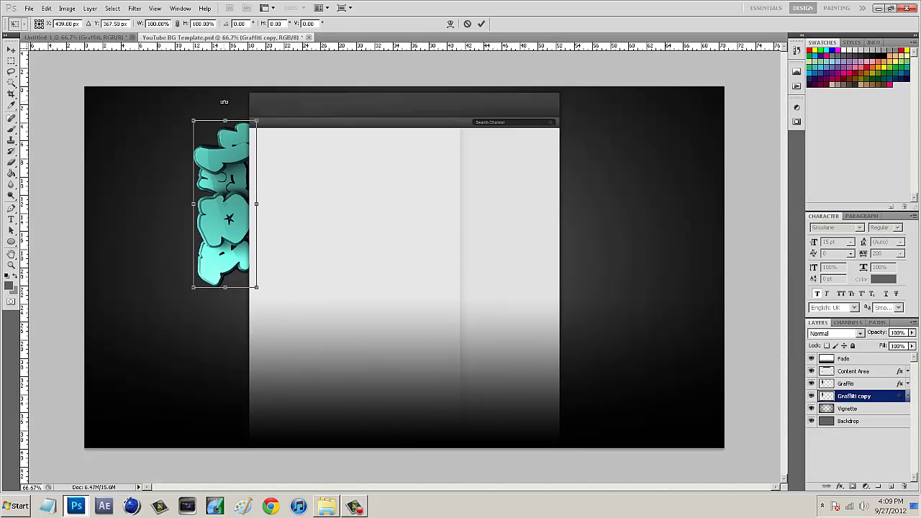
{"action": "left_click_drag", "start_coordinate": [226, 115], "coordinate": [226, 107]}
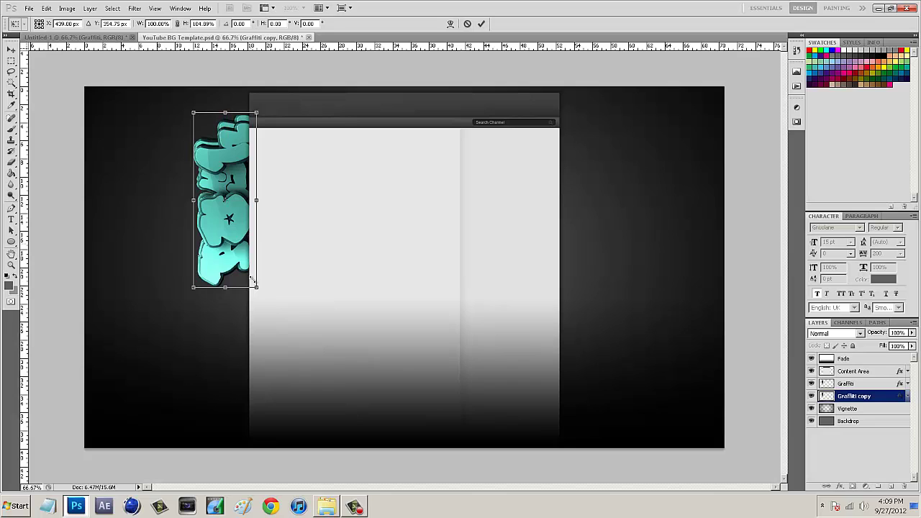
{"action": "left_click_drag", "start_coordinate": [225, 288], "coordinate": [225, 297]}
{"action": "left_click_drag", "start_coordinate": [193, 205], "coordinate": [184, 205]}
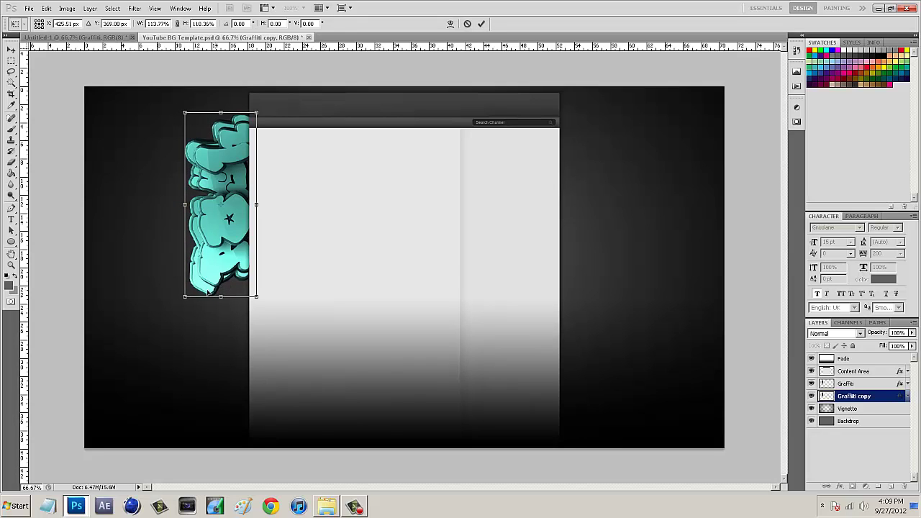
{"action": "left_click_drag", "start_coordinate": [184, 297], "coordinate": [183, 298]}
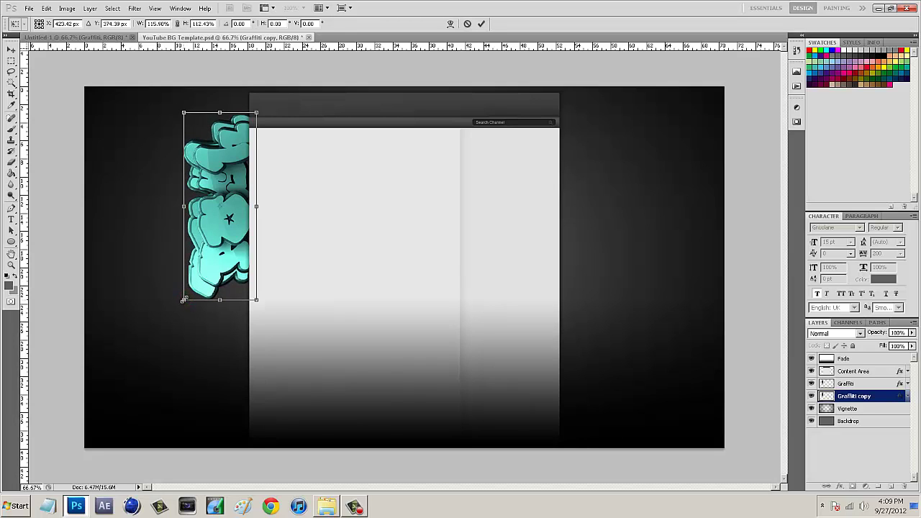
{"action": "key", "text": "Return"}
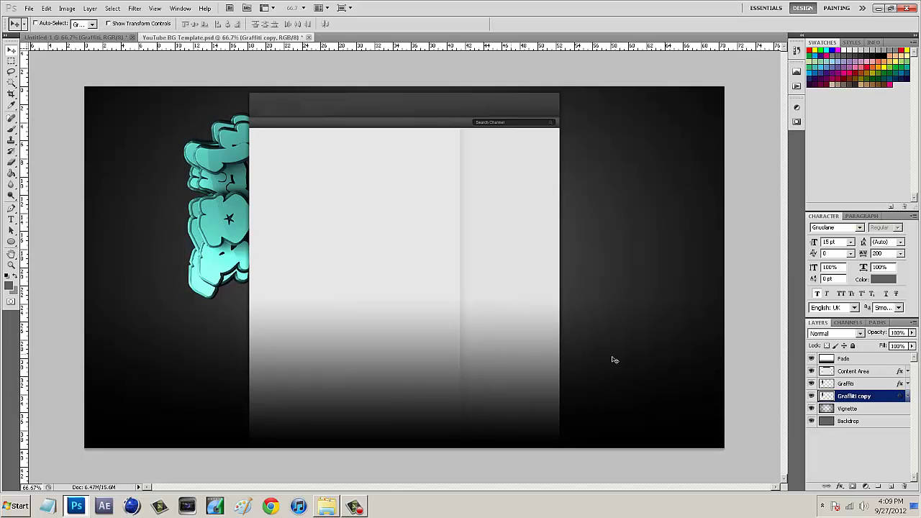
Step: Set the opacity of the Graffiti copy layer to 25%
{"action": "left_click", "coordinate": [900, 333]}
{"action": "type", "text": "25"}
{"action": "key", "text": "Return"}
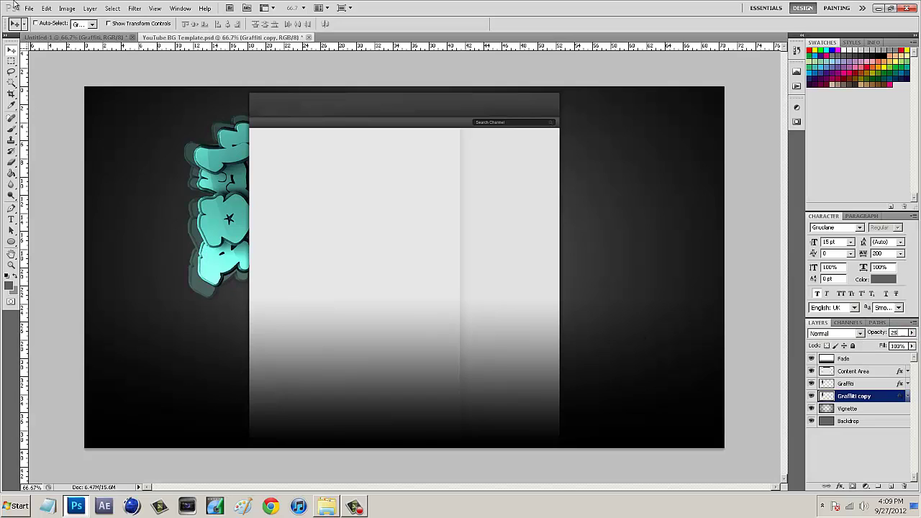
{"action": "left_click", "coordinate": [69, 70]}
Step: Align the vertical and horizontal centers of the Graffiti and Graffiti copy layers
{"action": "left_click", "coordinate": [857, 386], "text": "shift"}
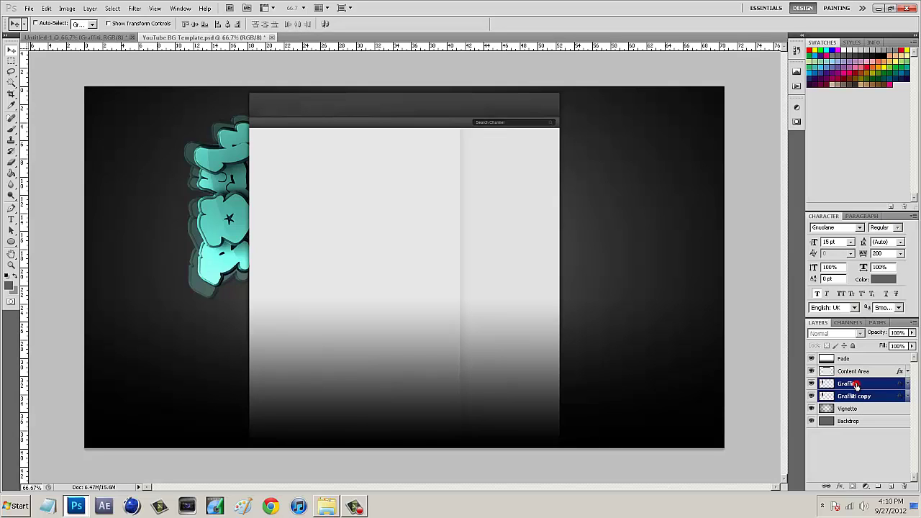
{"action": "left_click", "coordinate": [194, 25]}
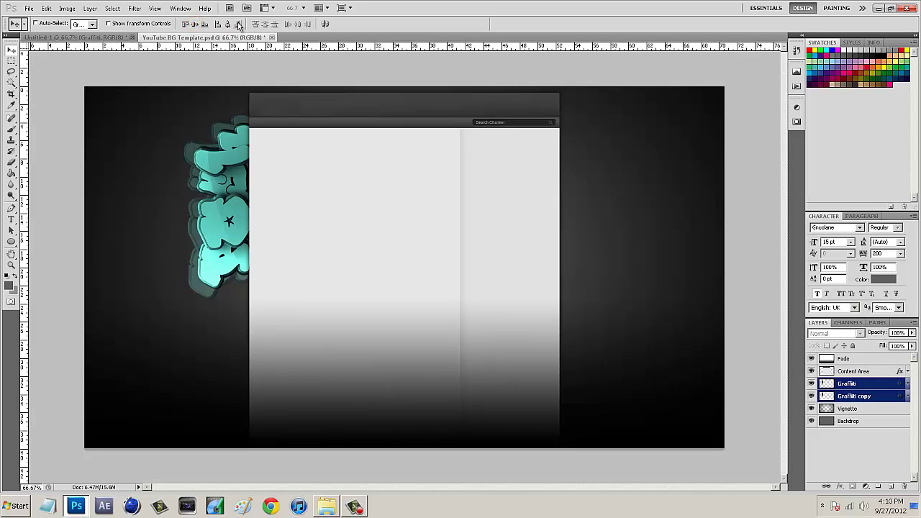
{"action": "left_click", "coordinate": [227, 25]}
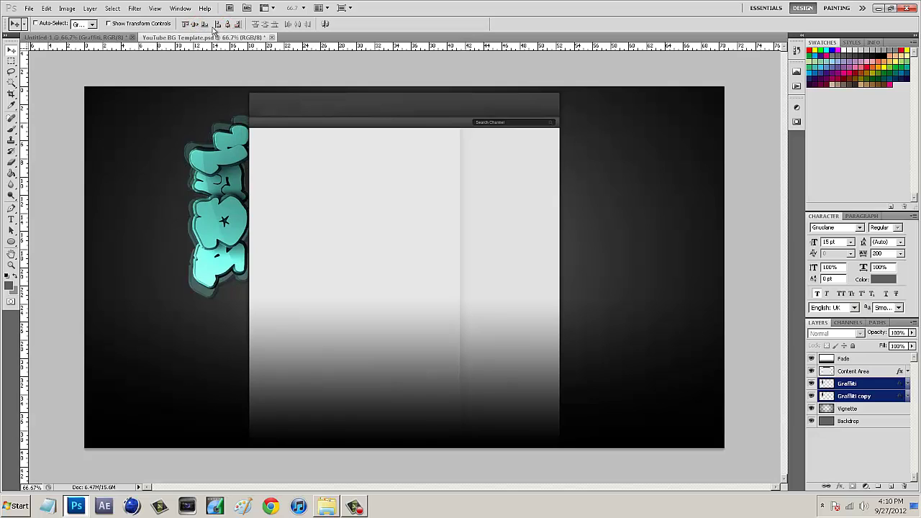
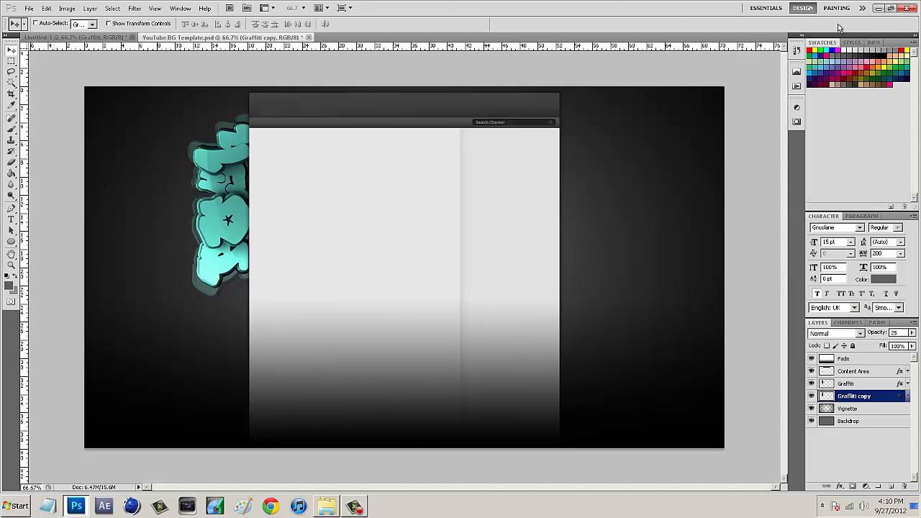
Step: Place the Concrete image from the Textures folder above the Graffiti copy layer, scaled to about 64% and covering the graffiti
{"action": "left_click", "coordinate": [879, 8]}
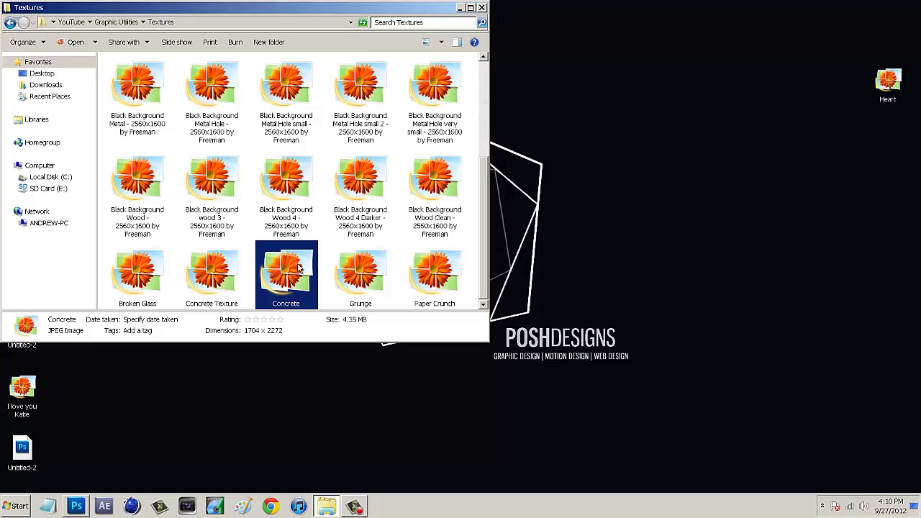
{"action": "left_click_drag", "start_coordinate": [297, 270], "coordinate": [397, 206]}
{"action": "left_click_drag", "start_coordinate": [513, 123], "coordinate": [447, 209]}
{"action": "left_click_drag", "start_coordinate": [434, 297], "coordinate": [233, 166]}
{"action": "left_click_drag", "start_coordinate": [288, 294], "coordinate": [274, 276]}
{"action": "left_click_drag", "start_coordinate": [259, 237], "coordinate": [258, 255]}
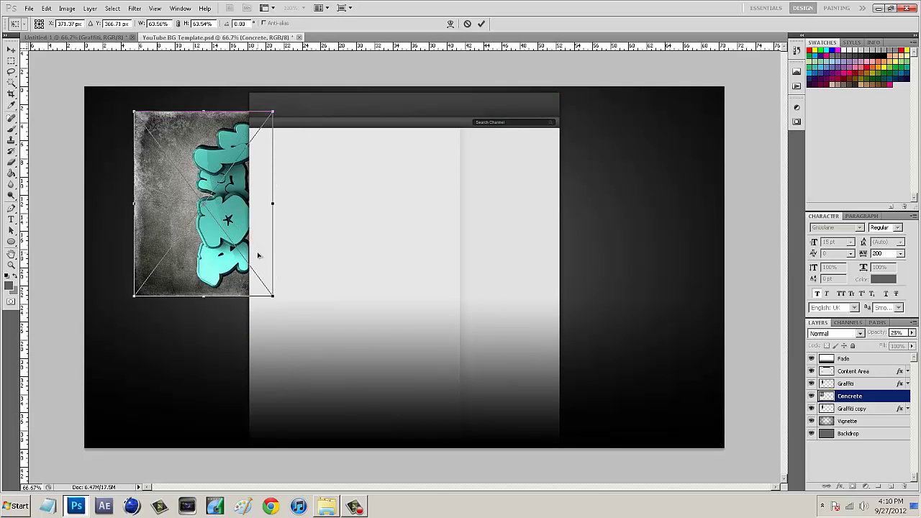
{"action": "key", "text": "Return"}
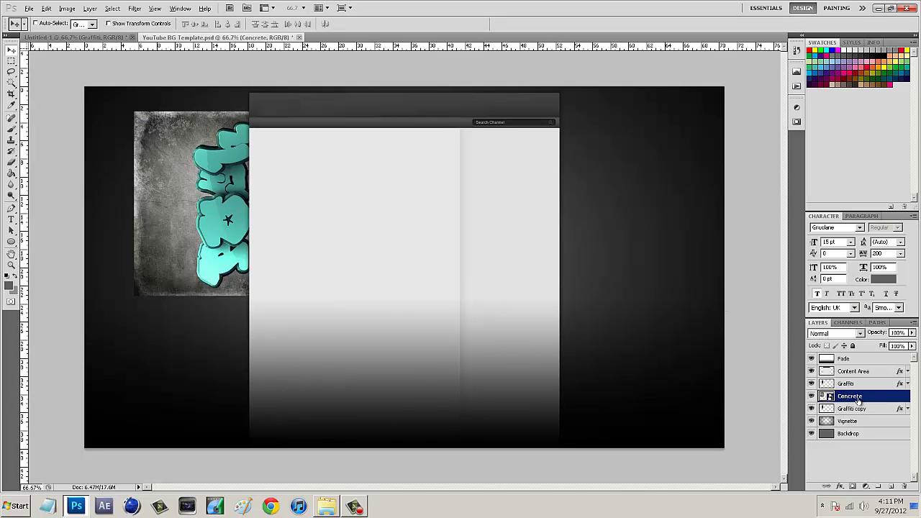
Step: Clip the Concrete layer to the Graffiti copy layer with a clipping mask
{"action": "key", "text": "alt"}
{"action": "left_click", "coordinate": [855, 384]}
{"action": "left_click", "coordinate": [851, 397]}
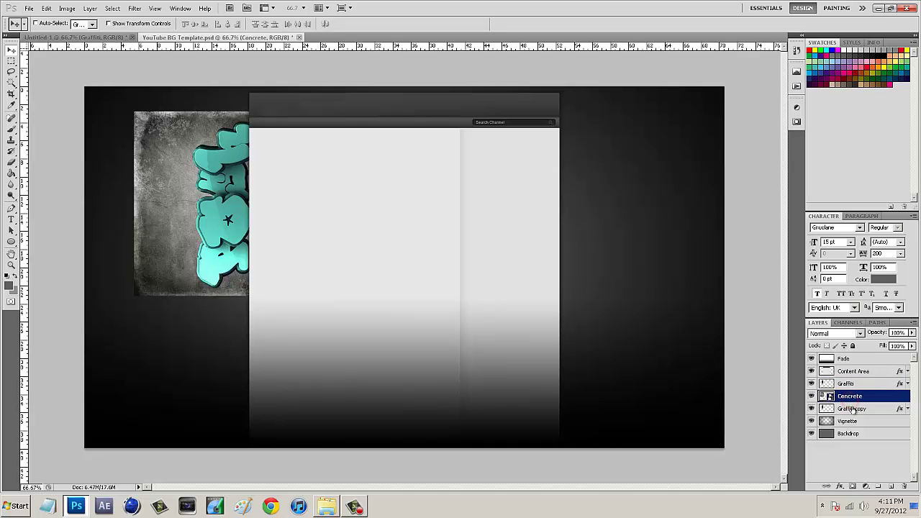
{"action": "left_click", "coordinate": [852, 408]}
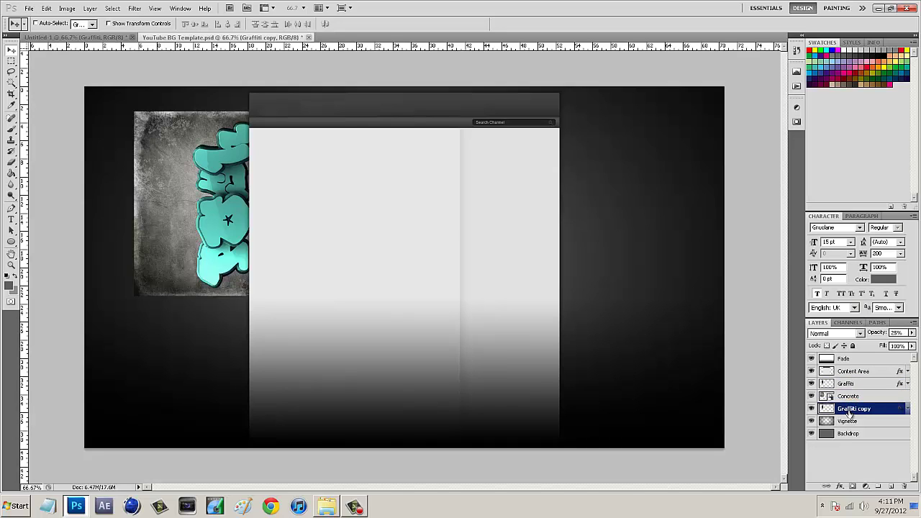
{"action": "left_click", "coordinate": [848, 398]}
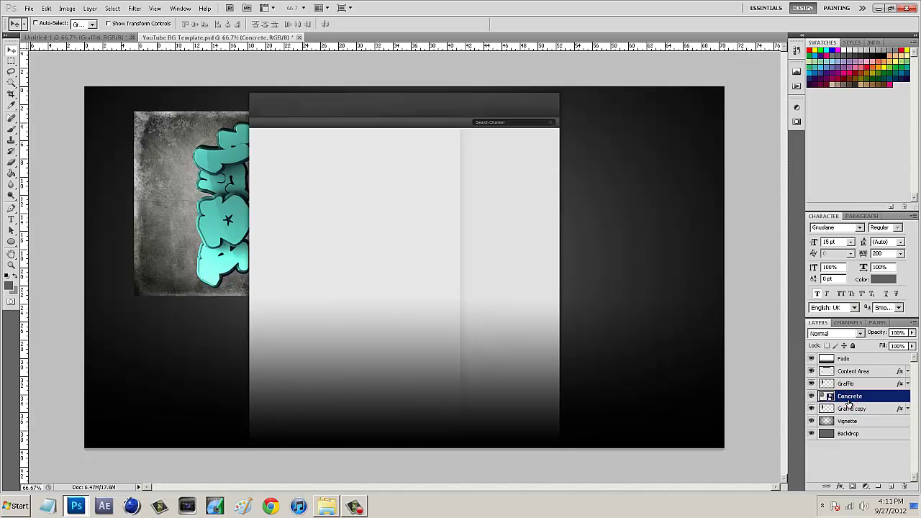
{"action": "left_click", "coordinate": [863, 400]}
{"action": "left_click", "coordinate": [866, 401], "text": "alt"}
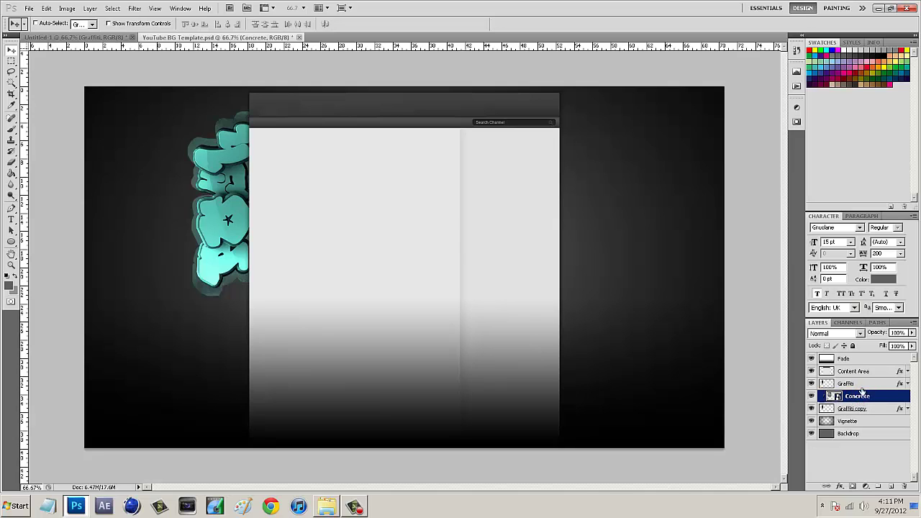
Step: Set the Concrete layer's blend mode to Overlay and shift the texture within the graffiti copy
{"action": "left_click", "coordinate": [827, 335]}
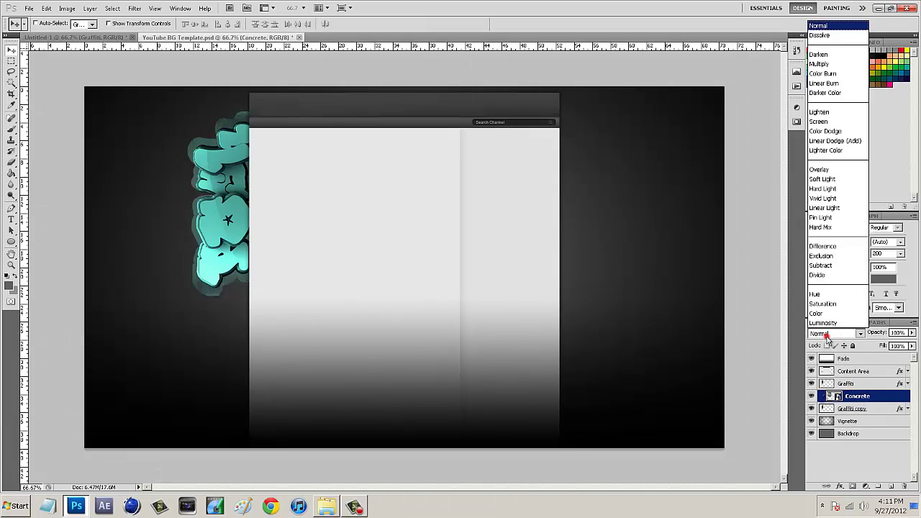
{"action": "left_click", "coordinate": [828, 171]}
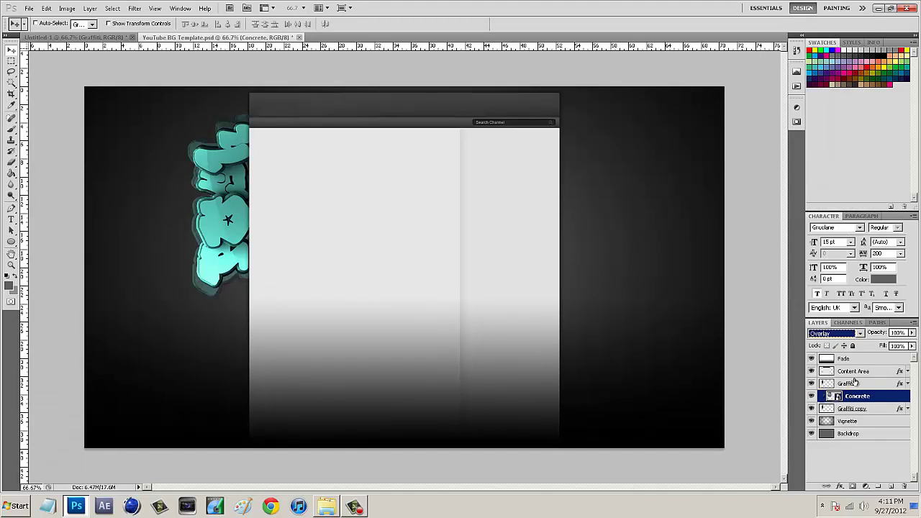
{"action": "left_click", "coordinate": [207, 265]}
{"action": "left_click_drag", "start_coordinate": [207, 264], "coordinate": [195, 239]}
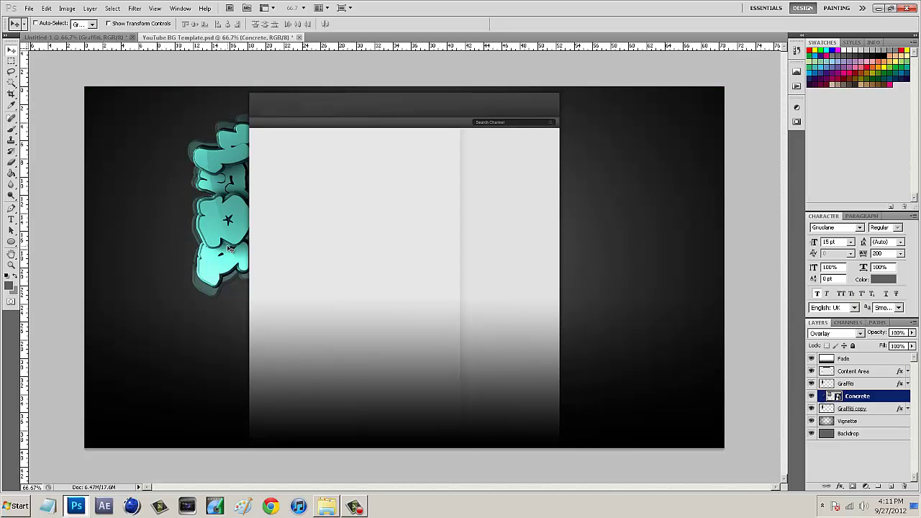
Step: Duplicate the Concrete layer and clip the duplicate to the Graffiti copy layer, shifting its texture slightly downward over the graffiti
{"action": "key", "text": "ctrl+j"}
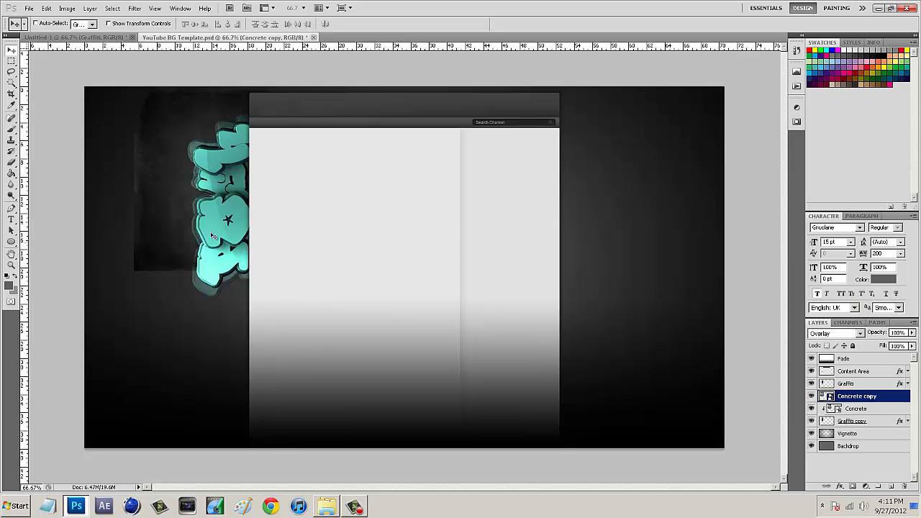
{"action": "left_click_drag", "start_coordinate": [209, 224], "coordinate": [209, 252]}
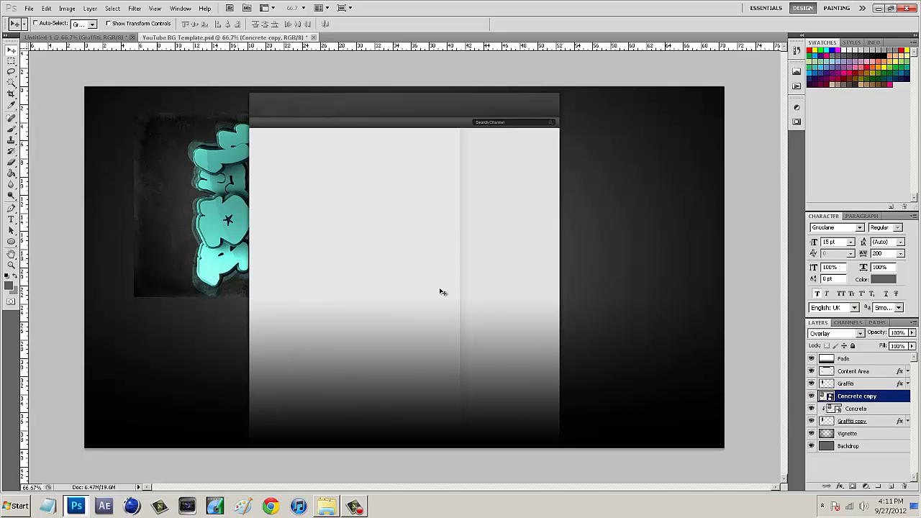
{"action": "left_click", "coordinate": [841, 402], "text": "alt"}
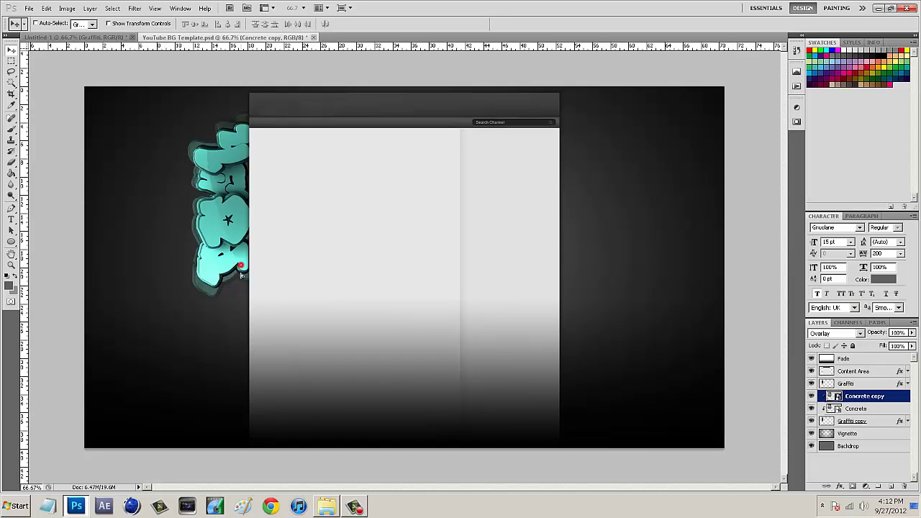
{"action": "mouse_move", "coordinate": [241, 267]}
{"action": "left_mouse_down"}
{"action": "mouse_move", "coordinate": [243, 339]}
{"action": "mouse_move", "coordinate": [246, 275]}
{"action": "left_mouse_up"}
Step: Add the text line "Just a seventeen year old kid, with a mean imagination" in light grey #dadada
{"action": "left_click", "coordinate": [12, 219]}
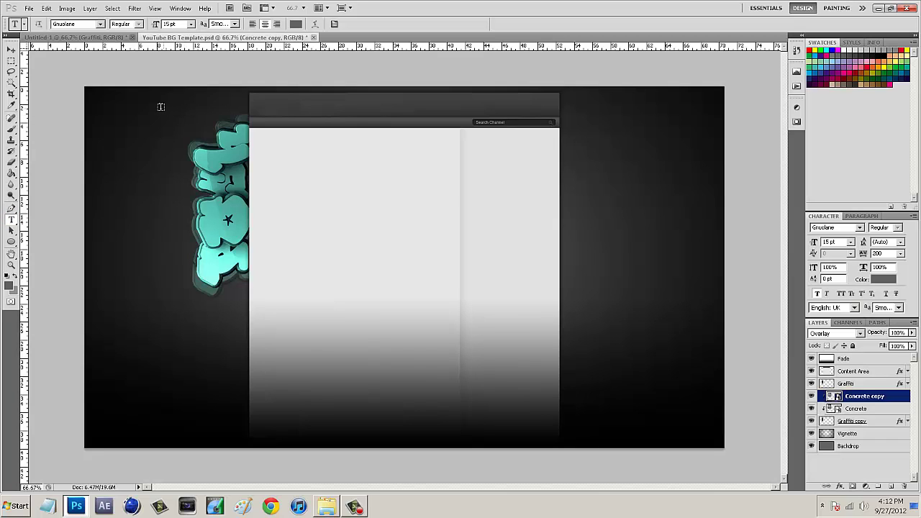
{"action": "left_click", "coordinate": [295, 24]}
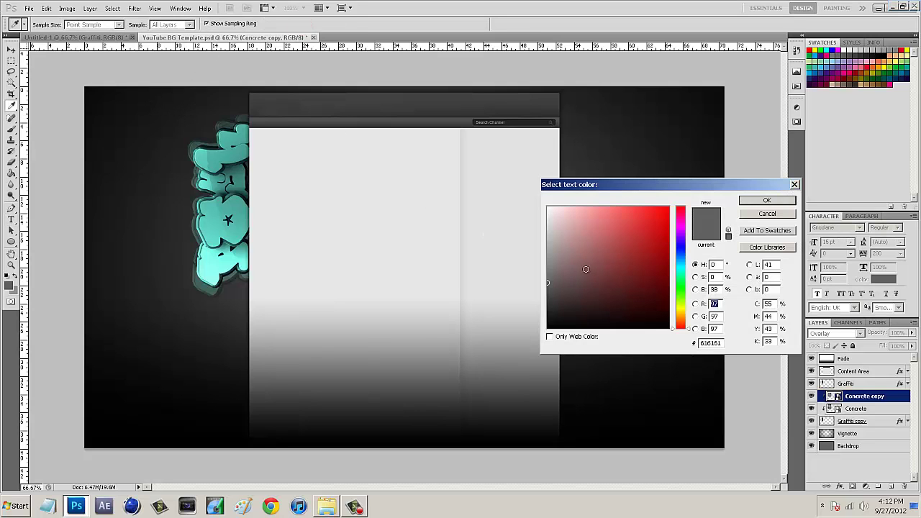
{"action": "left_click", "coordinate": [510, 228]}
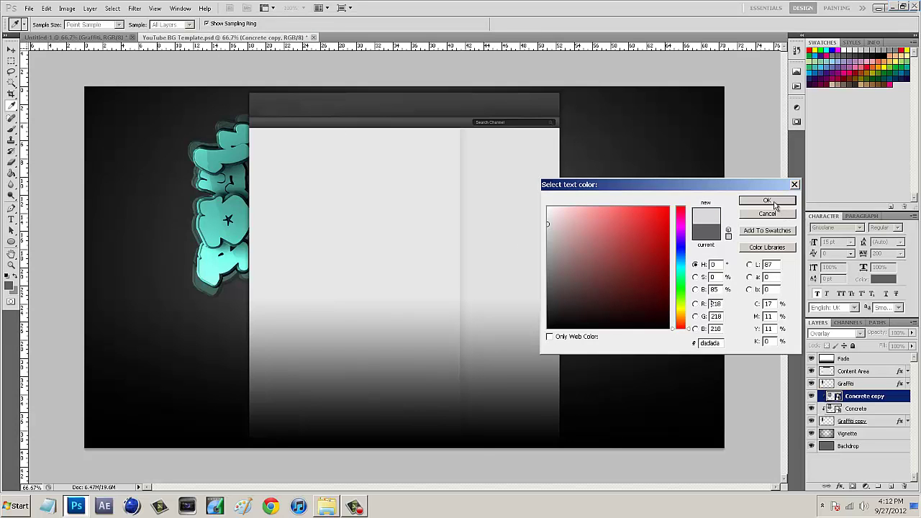
{"action": "left_click", "coordinate": [767, 200]}
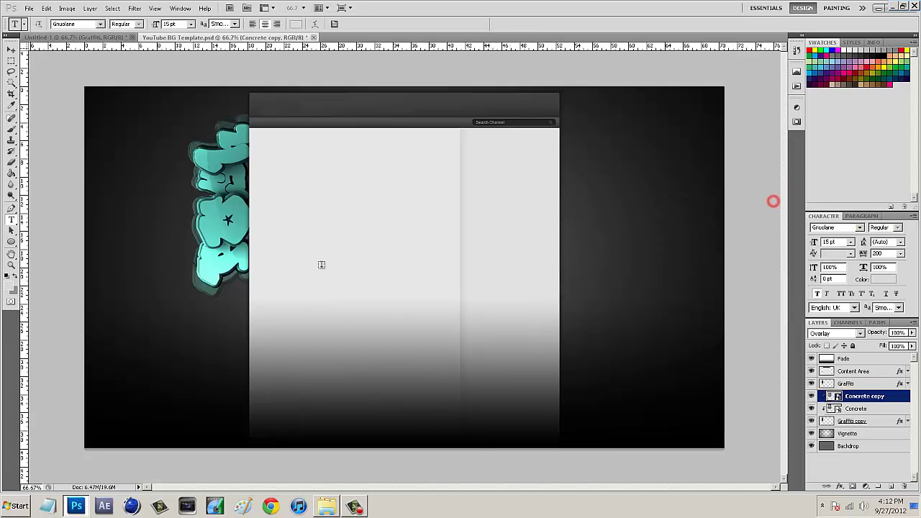
{"action": "left_click", "coordinate": [125, 110]}
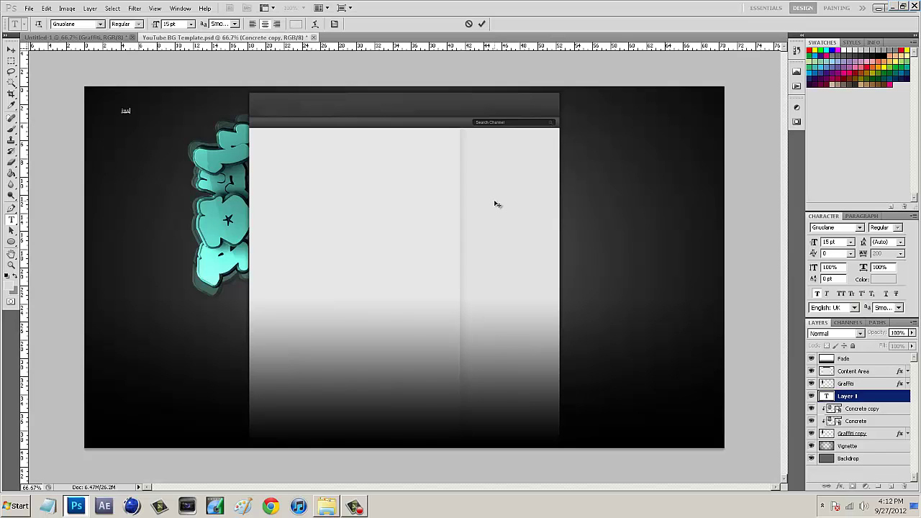
{"action": "type", "text": "Just ast a seventeen year old kid, with a mean"}
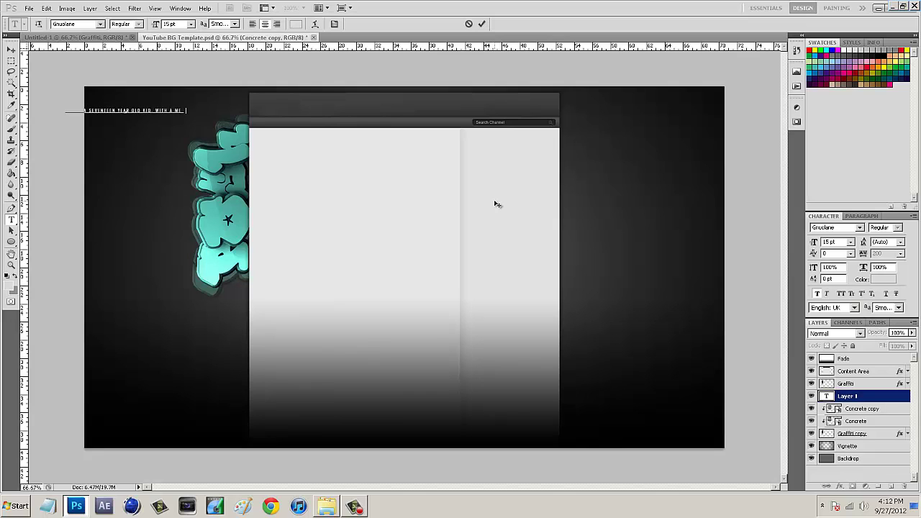
{"action": "type", "text": " imagination"}
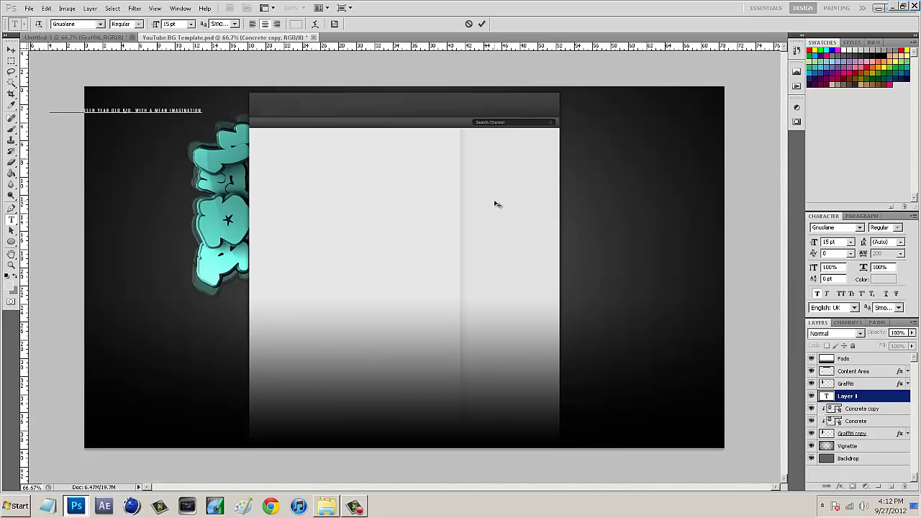
{"action": "left_click", "coordinate": [11, 49]}
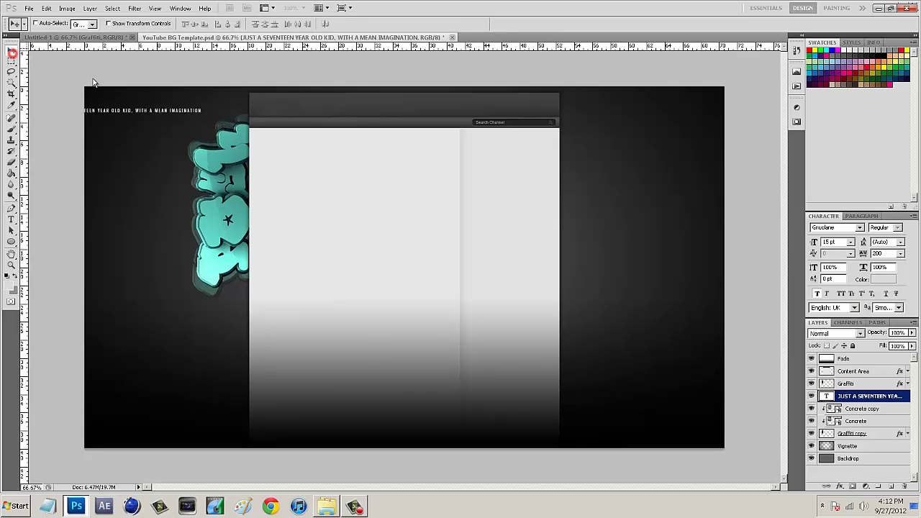
Step: Move the text line into the narrow strip above the content area's header, centered on the canvas, and nudge it slightly down
{"action": "left_click_drag", "start_coordinate": [119, 105], "coordinate": [397, 90]}
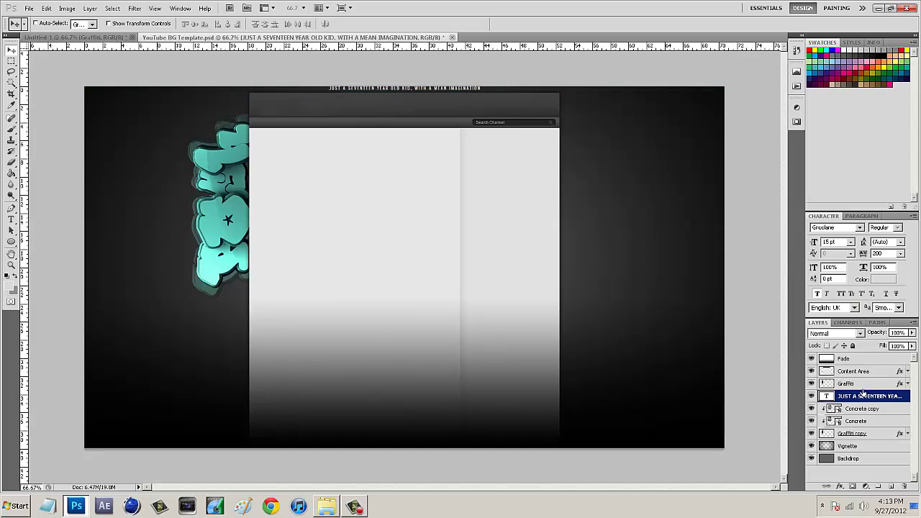
{"action": "left_click", "coordinate": [865, 459], "text": "ctrl"}
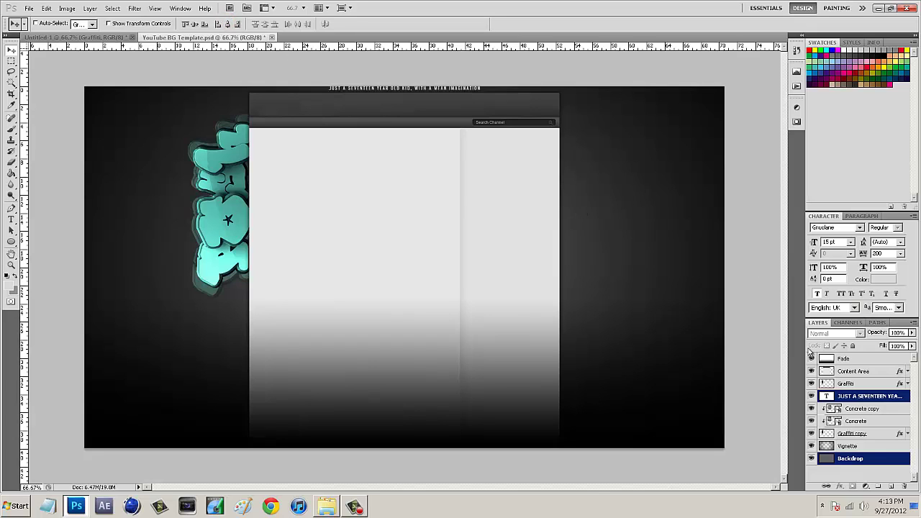
{"action": "left_click", "coordinate": [856, 400]}
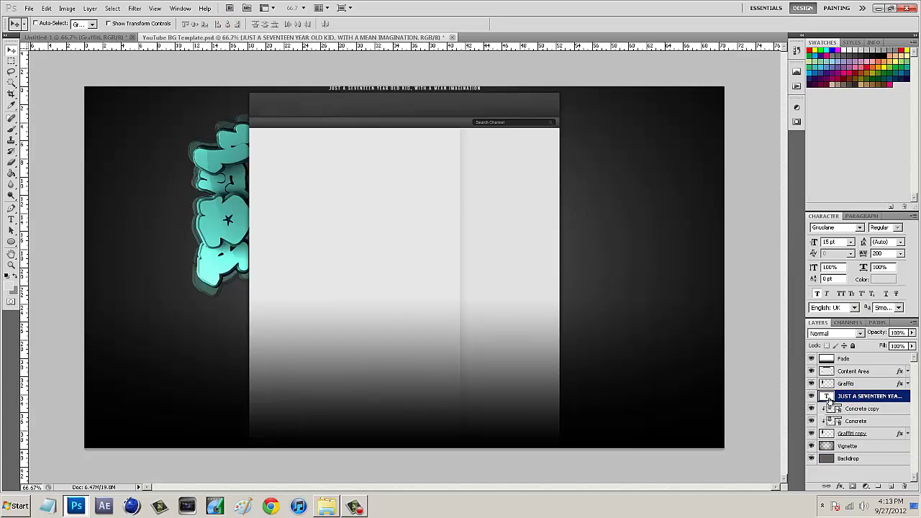
{"action": "key", "text": "Down"}
{"action": "key", "text": "Down"}
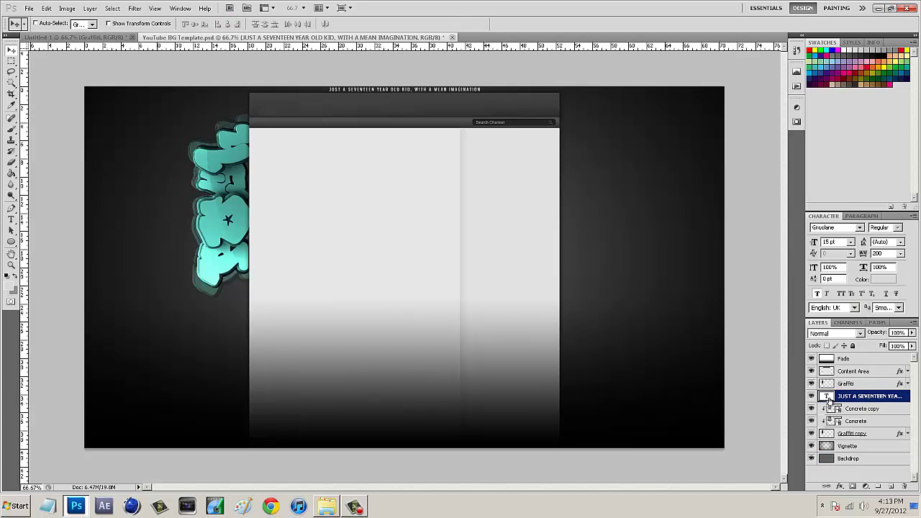
Step: Apply the saved light-grey layer style preset with Drop Shadow and Gradient Overlay to the text line
{"action": "right_click", "coordinate": [887, 401]}
{"action": "left_click", "coordinate": [873, 121]}
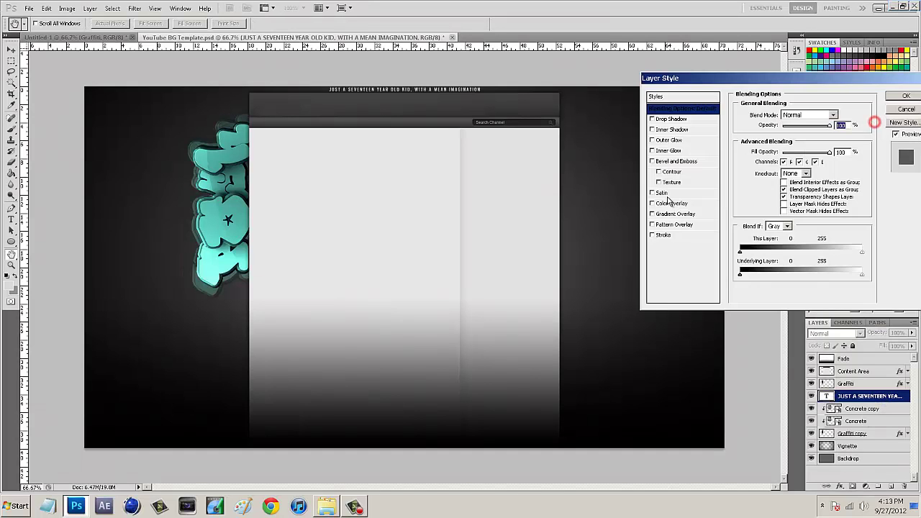
{"action": "left_click", "coordinate": [657, 96]}
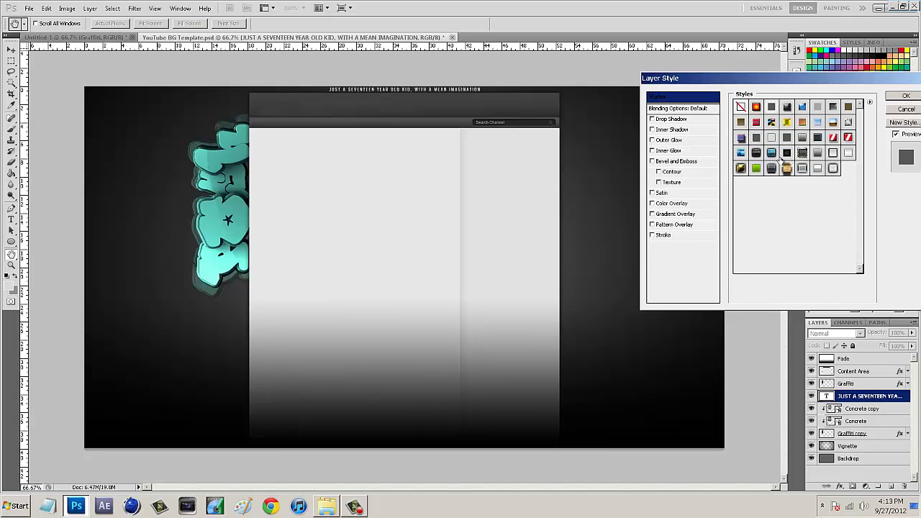
{"action": "left_click", "coordinate": [817, 168]}
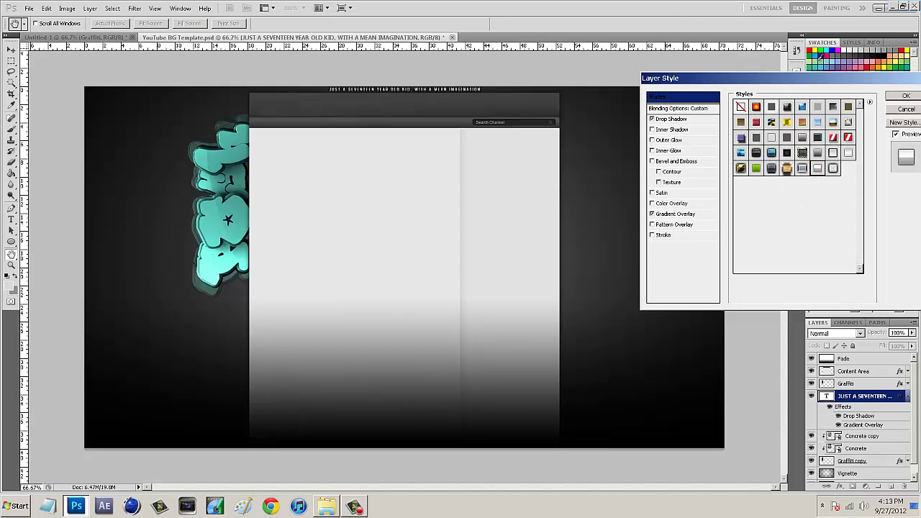
{"action": "left_click", "coordinate": [893, 95]}
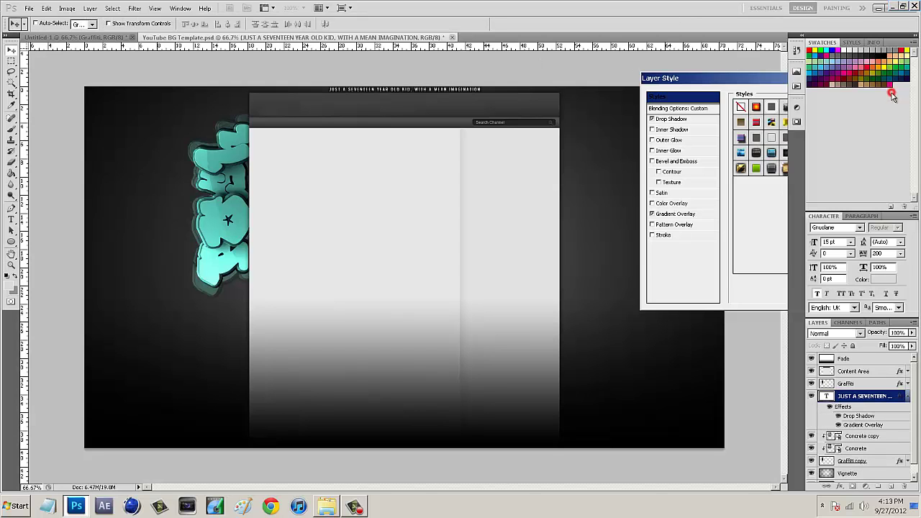
Step: Set the tracking of the whole text line above the content area to 400
{"action": "left_click", "coordinate": [11, 266]}
{"action": "left_click_drag", "start_coordinate": [408, 90], "coordinate": [474, 115]}
{"action": "right_click", "coordinate": [485, 122]}
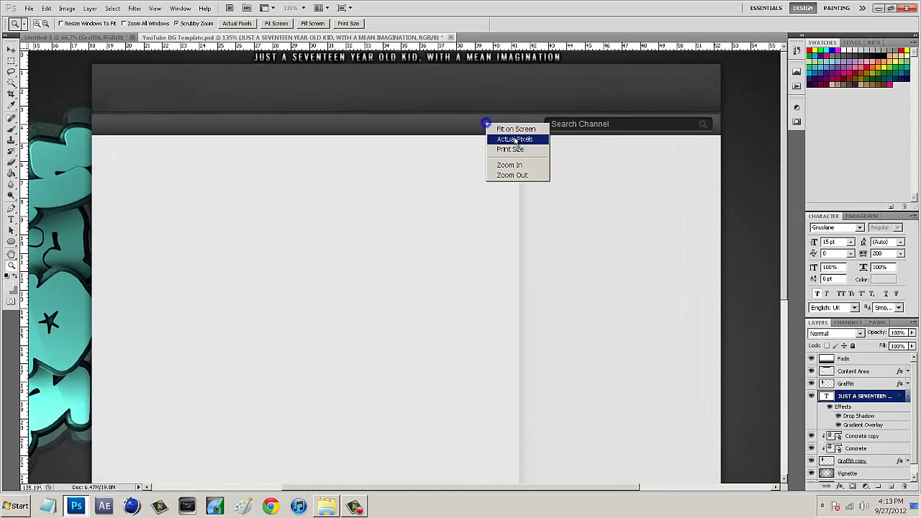
{"action": "left_click", "coordinate": [519, 129]}
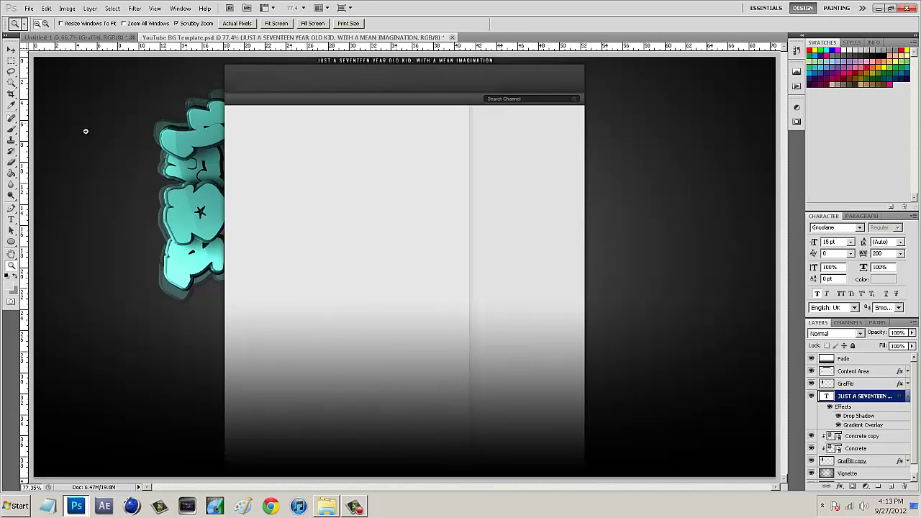
{"action": "left_click", "coordinate": [11, 220]}
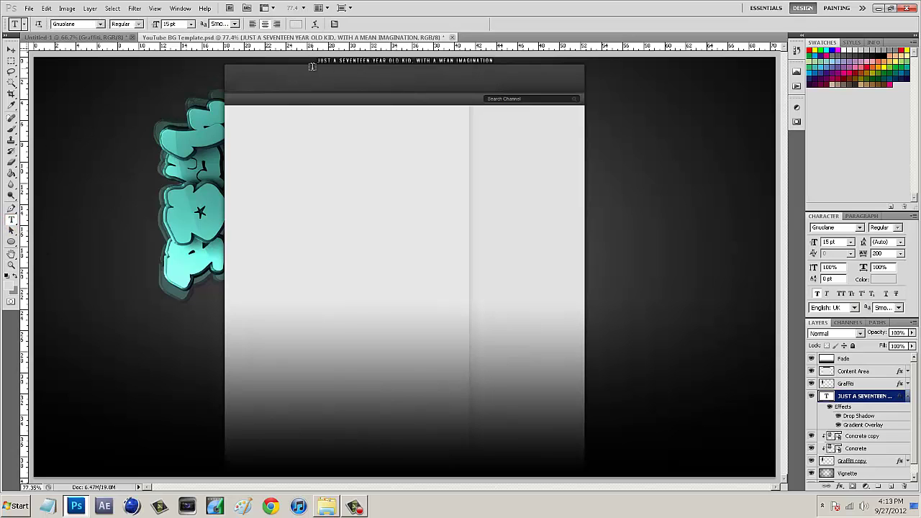
{"action": "left_click_drag", "start_coordinate": [319, 61], "coordinate": [495, 61]}
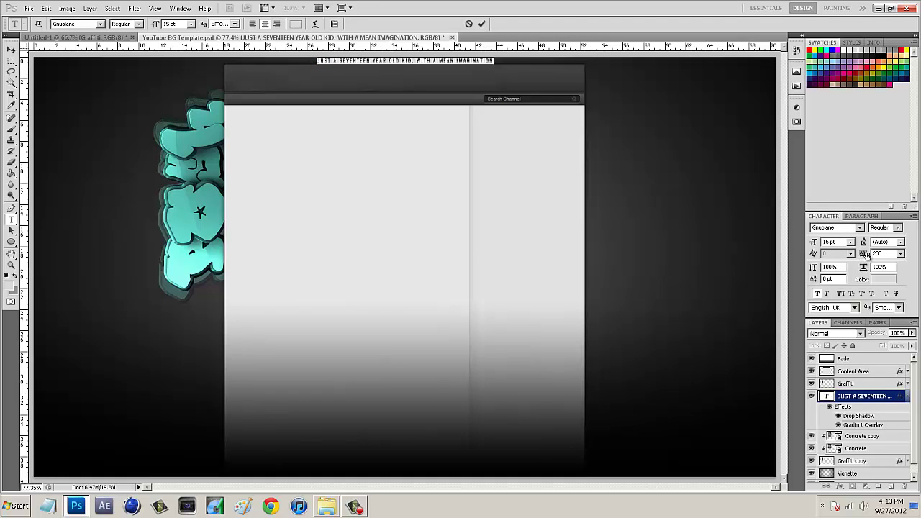
{"action": "left_click_drag", "start_coordinate": [864, 257], "coordinate": [870, 257]}
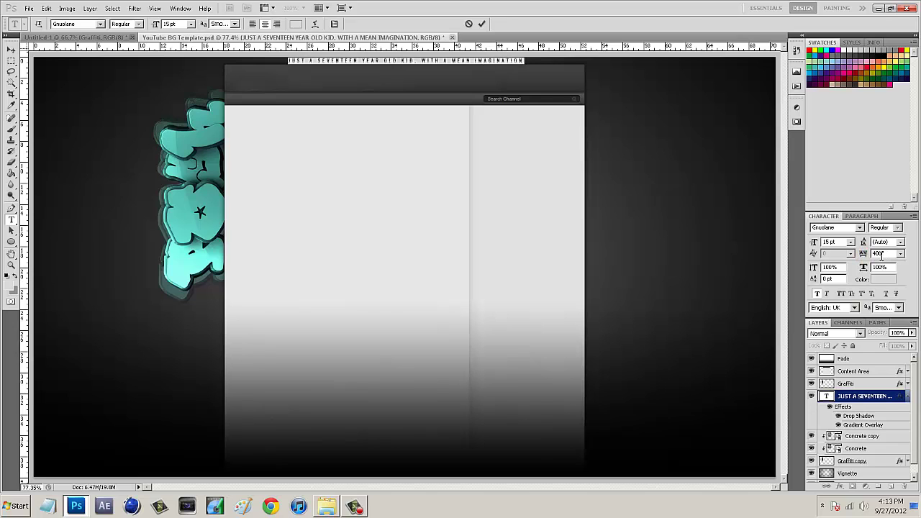
{"action": "left_click", "coordinate": [11, 51]}
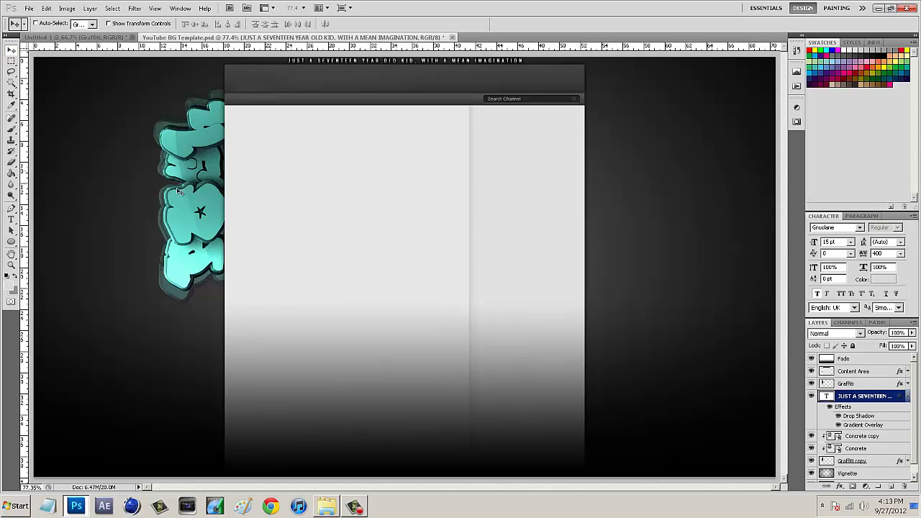
Step: Activate the Pen tool and create a new empty layer directly above the Graffiti layer
{"action": "left_click", "coordinate": [10, 265]}
{"action": "left_click", "coordinate": [411, 265], "text": "alt"}
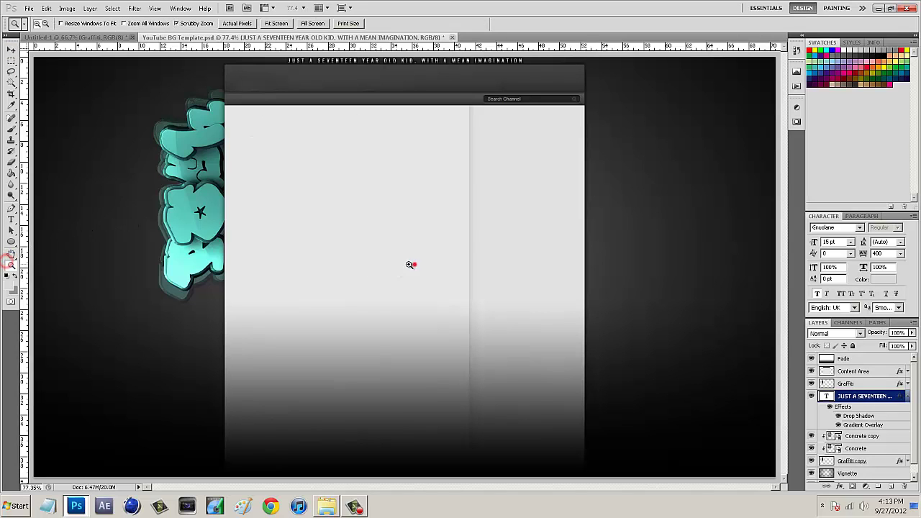
{"action": "left_click", "coordinate": [417, 196]}
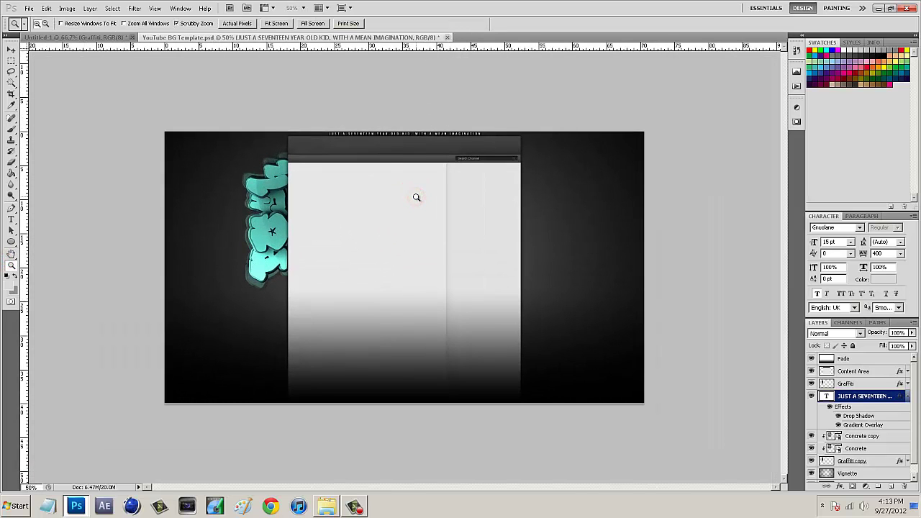
{"action": "left_click", "coordinate": [418, 131]}
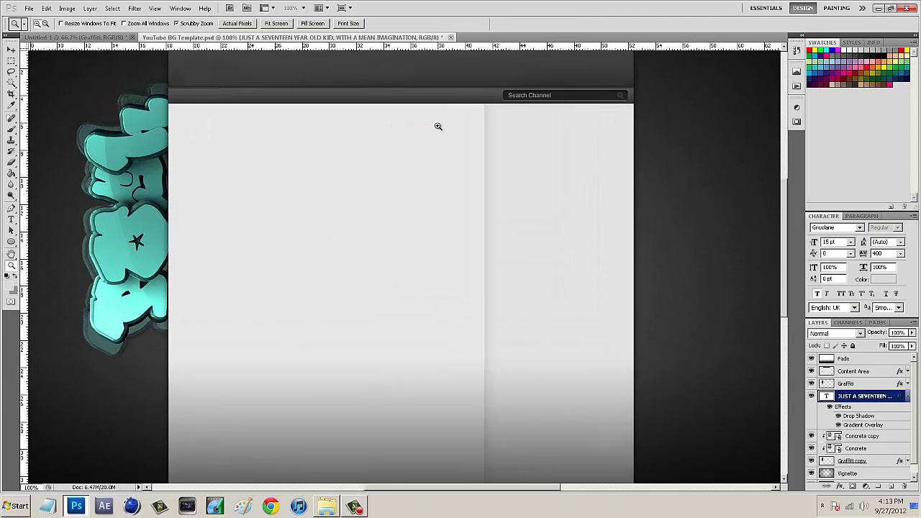
{"action": "left_click_drag", "start_coordinate": [436, 126], "coordinate": [425, 134]}
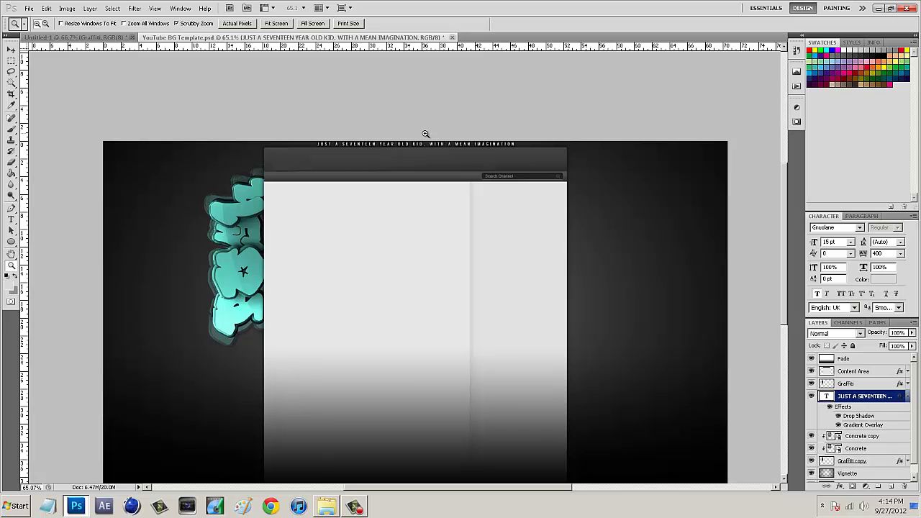
{"action": "left_click", "coordinate": [375, 130]}
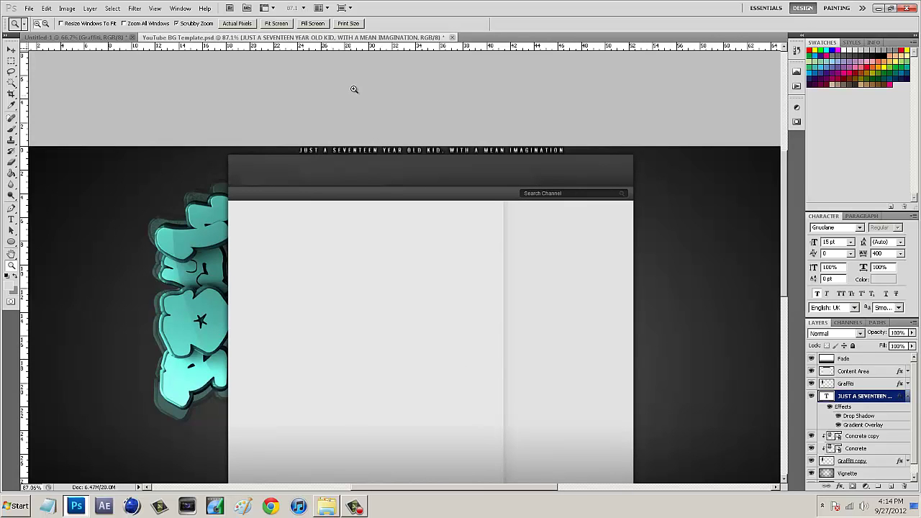
{"action": "left_click", "coordinate": [207, 131]}
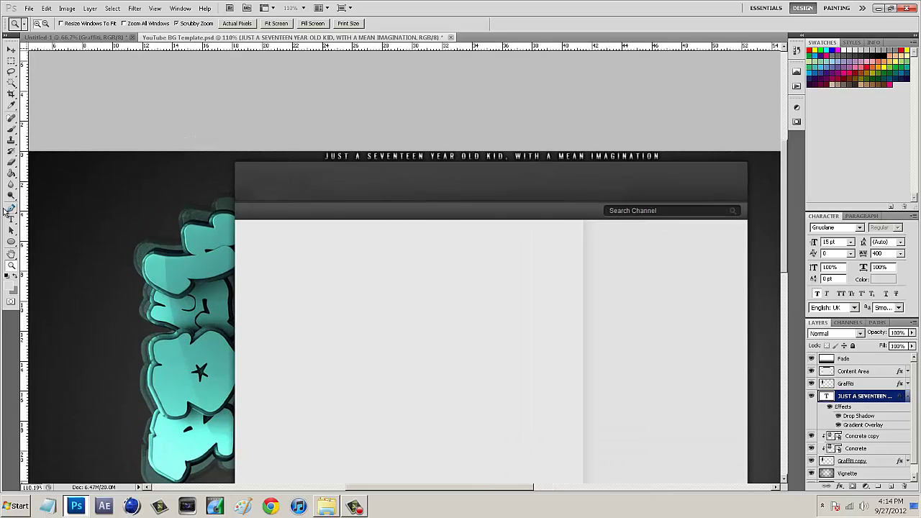
{"action": "left_click", "coordinate": [5, 210]}
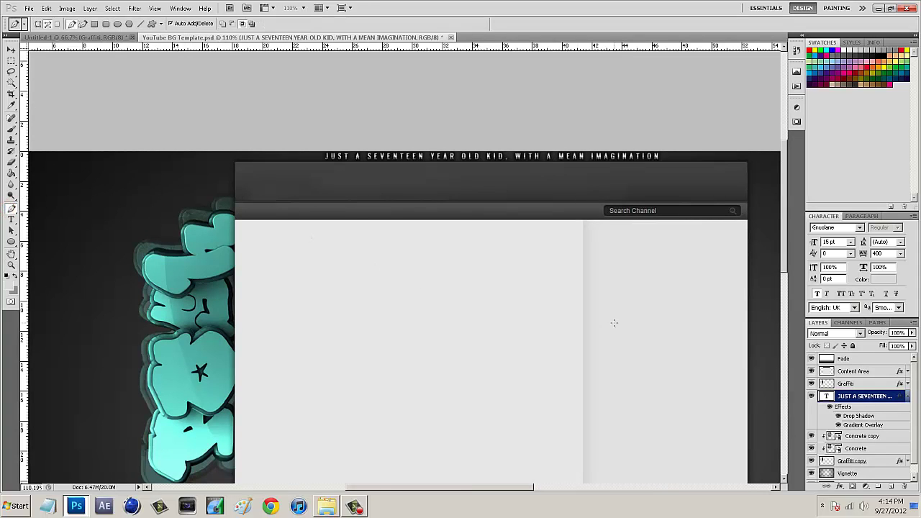
{"action": "left_click", "coordinate": [859, 373]}
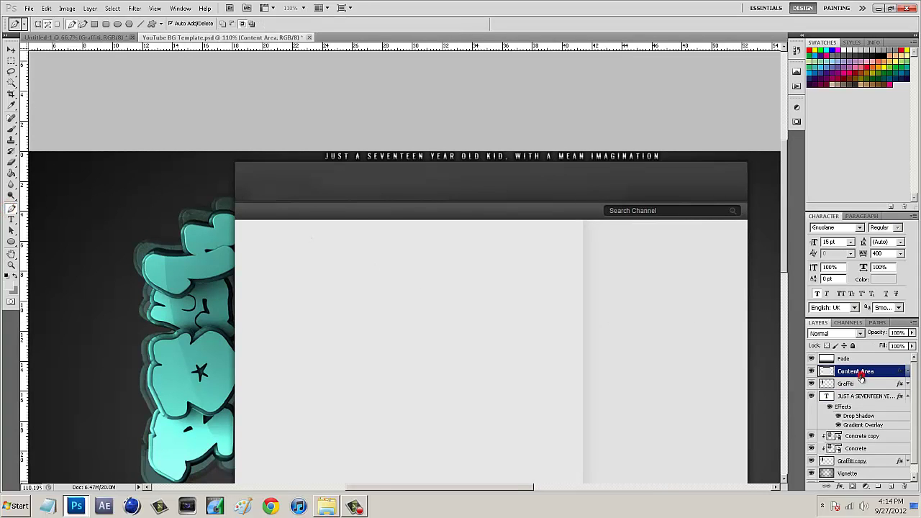
{"action": "left_click", "coordinate": [857, 383]}
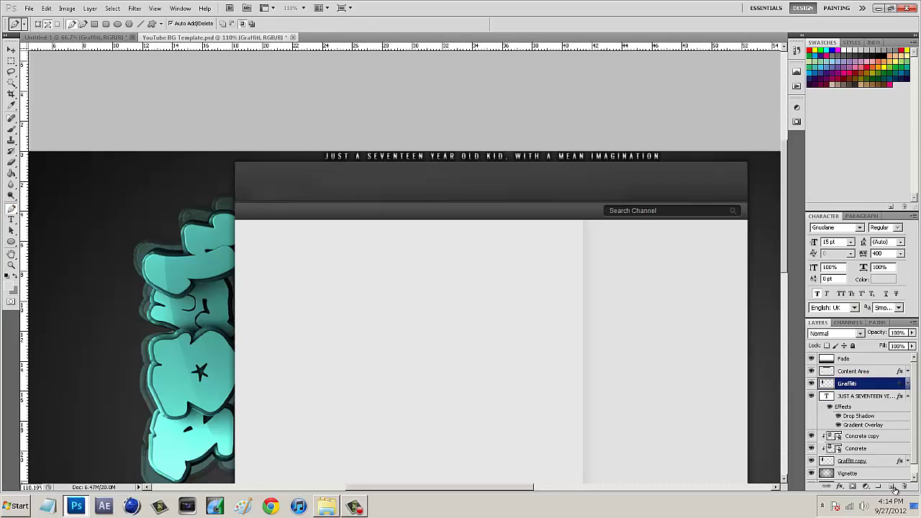
{"action": "left_click", "coordinate": [892, 487]}
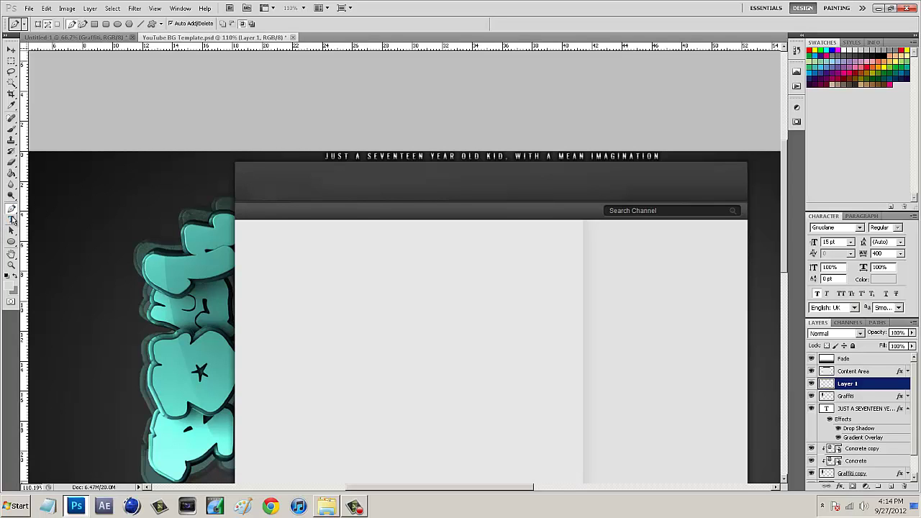
Step: Draw a closed slanted parallelogram path across the strip above the content area, at the header's upper-left corner
{"action": "left_click", "coordinate": [237, 166]}
{"action": "left_click", "coordinate": [217, 147]}
{"action": "left_click", "coordinate": [240, 146]}
{"action": "left_click", "coordinate": [252, 158]}
{"action": "key", "text": "ctrl+z"}
{"action": "left_click", "coordinate": [237, 165]}
Step: Fill the parallelogram path with teal #57c2b4 sampled from the graffiti lettering at 100% opacity, and delete the path
{"action": "right_click", "coordinate": [214, 176]}
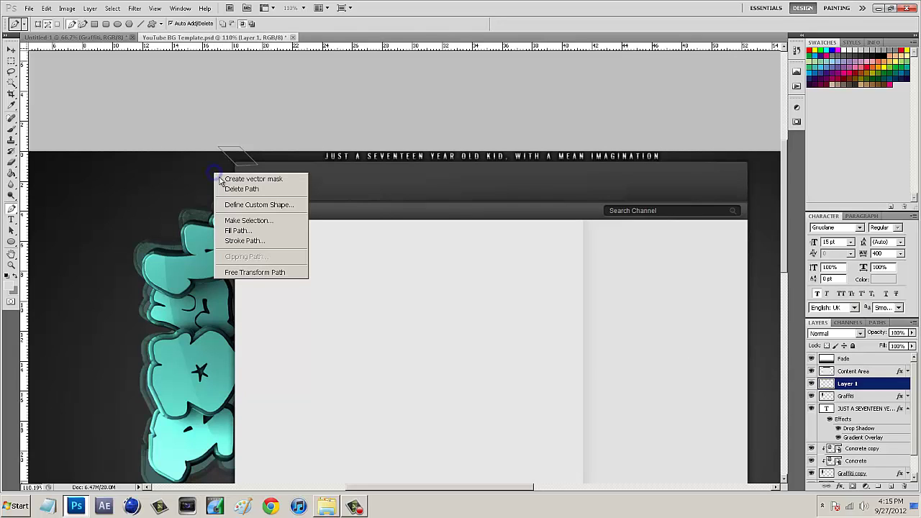
{"action": "left_click", "coordinate": [237, 230]}
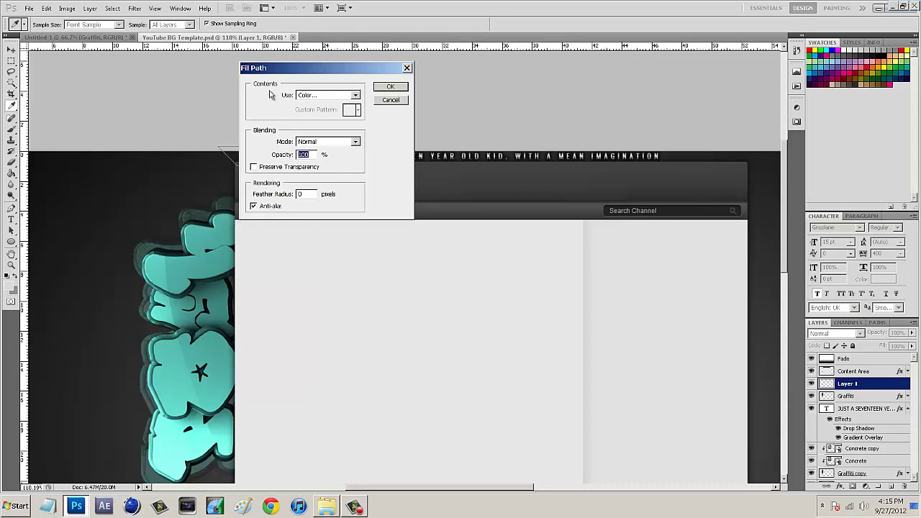
{"action": "left_click", "coordinate": [304, 96]}
{"action": "left_click", "coordinate": [307, 124]}
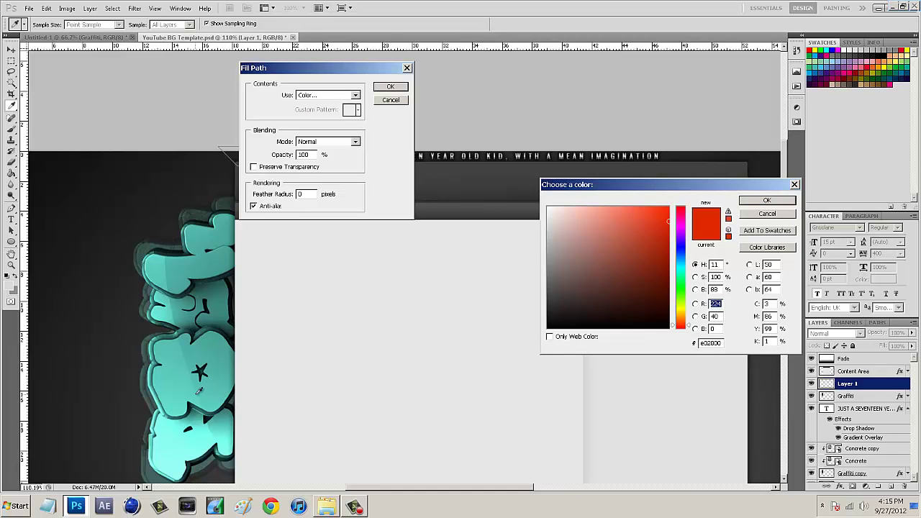
{"action": "left_click", "coordinate": [199, 352]}
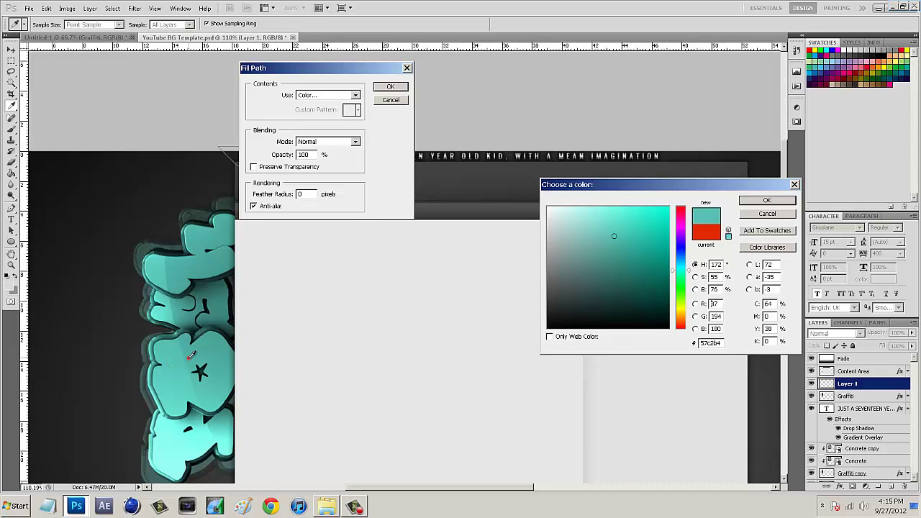
{"action": "left_click", "coordinate": [190, 356]}
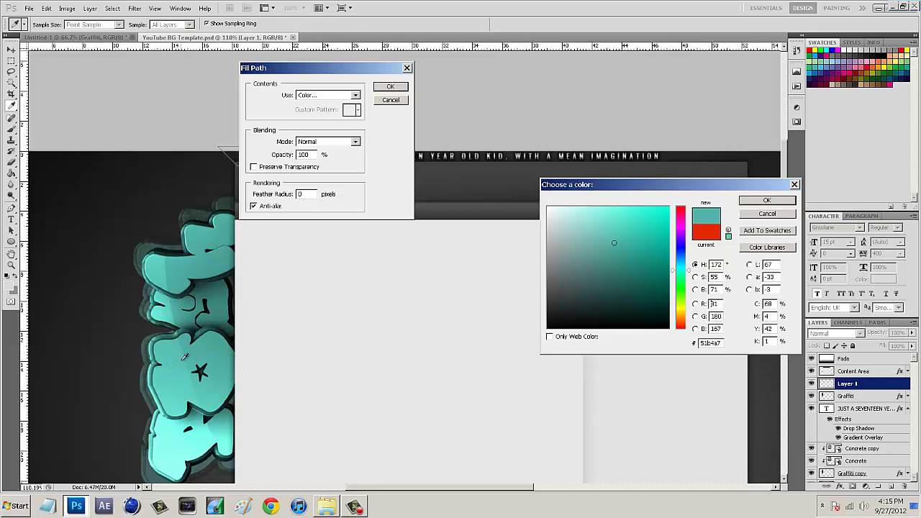
{"action": "left_click", "coordinate": [178, 359]}
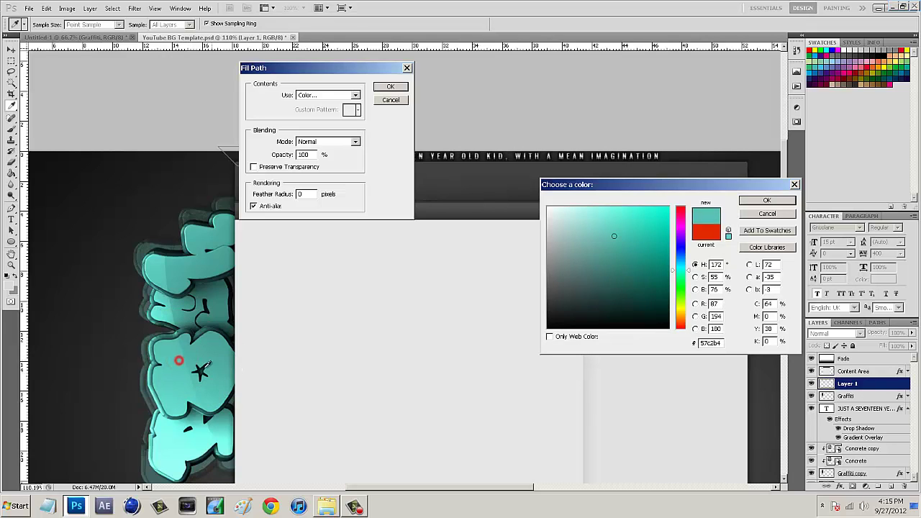
{"action": "left_click", "coordinate": [765, 201]}
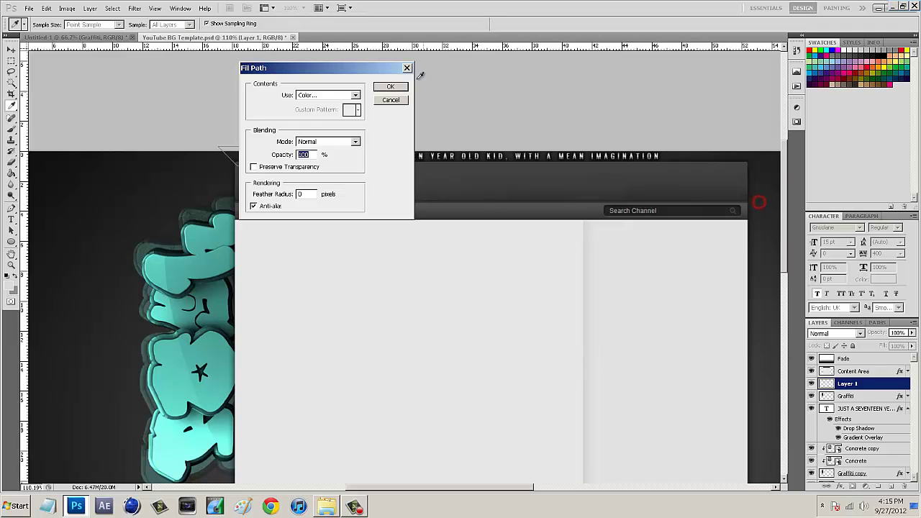
{"action": "left_click", "coordinate": [375, 87]}
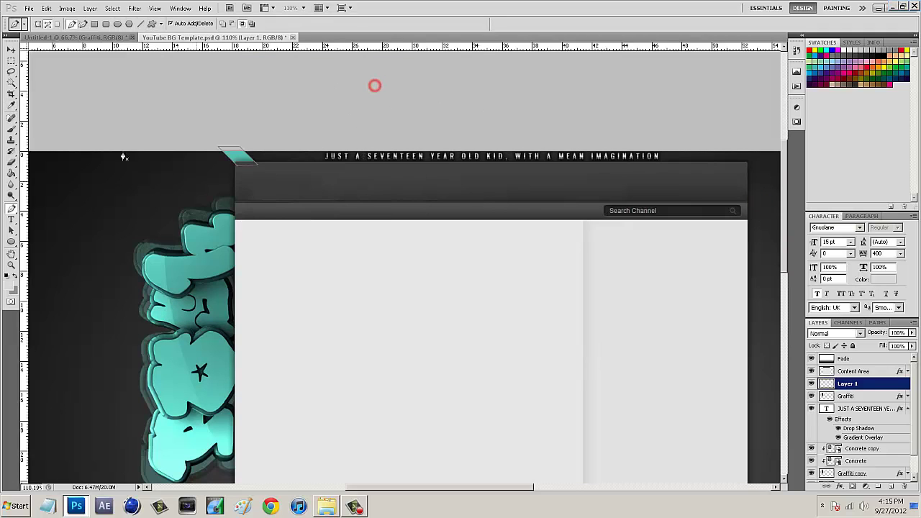
{"action": "right_click", "coordinate": [245, 182]}
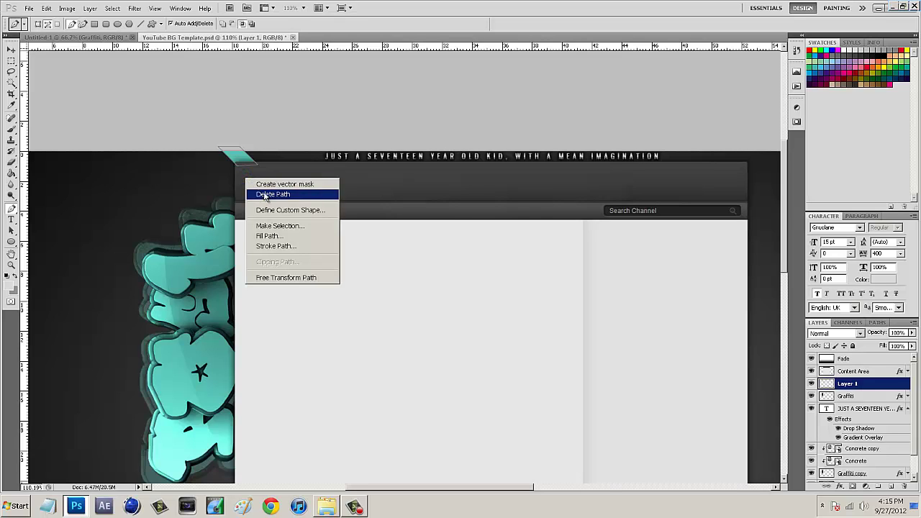
{"action": "left_click", "coordinate": [265, 195]}
Step: Duplicate the teal stripe layer and place the copy just to the right of the original, leaving a narrow gap
{"action": "left_click", "coordinate": [11, 49]}
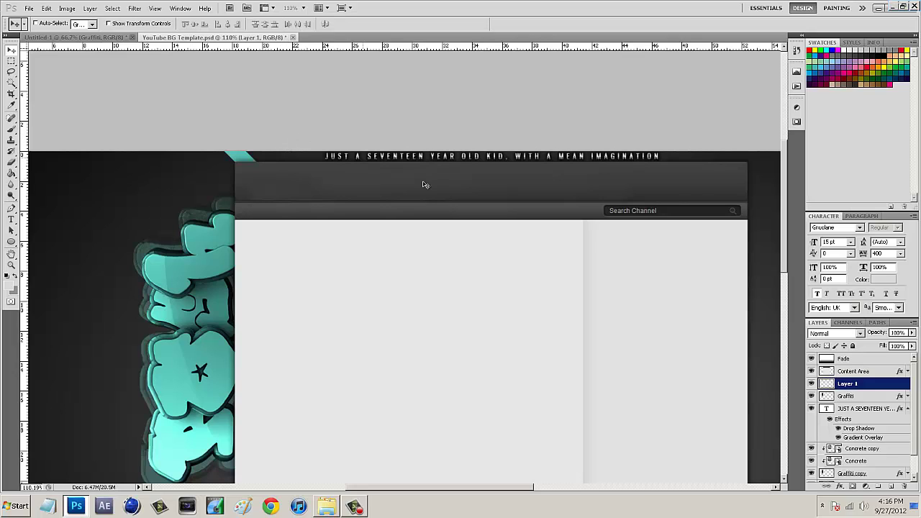
{"action": "key", "text": "ctrl+j"}
{"action": "left_click_drag", "start_coordinate": [243, 162], "coordinate": [267, 164]}
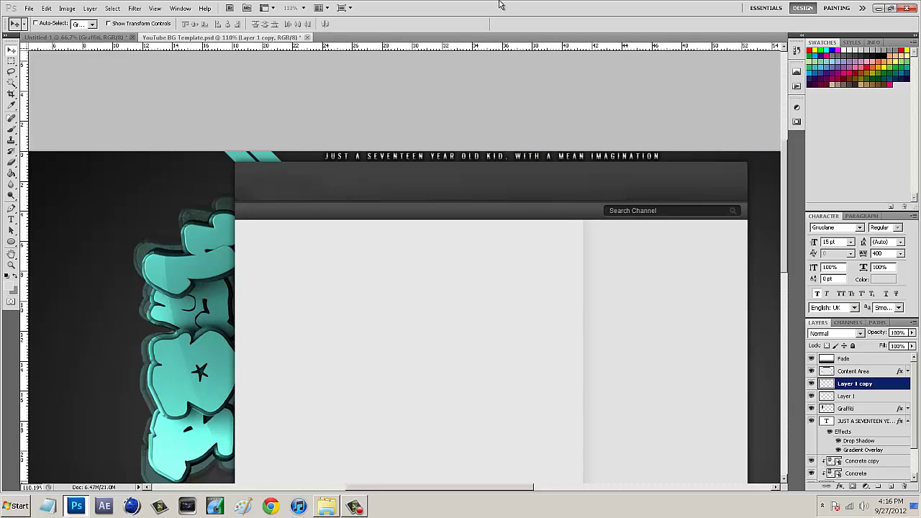
Step: Apply a white (#ffffff) Color Overlay in Normal mode at 100% opacity to the copied stripe
{"action": "right_click", "coordinate": [835, 385]}
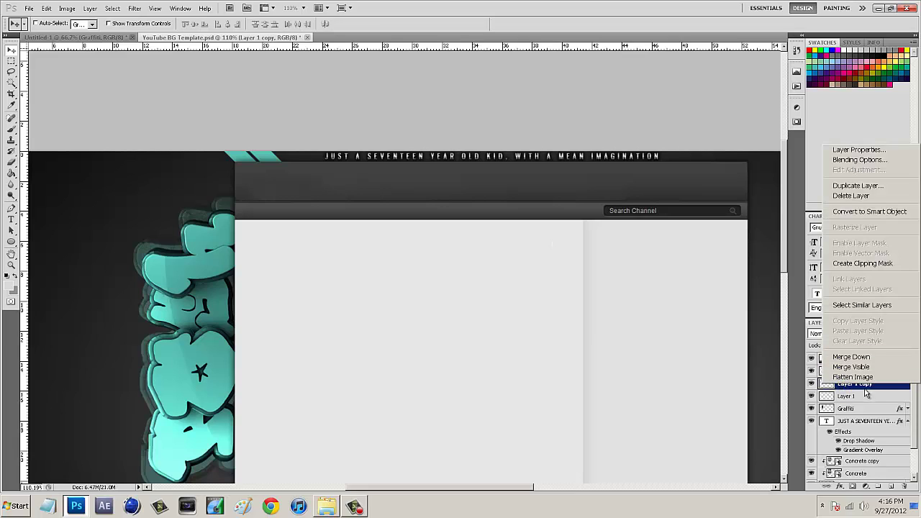
{"action": "left_click", "coordinate": [869, 387]}
{"action": "right_click", "coordinate": [869, 387]}
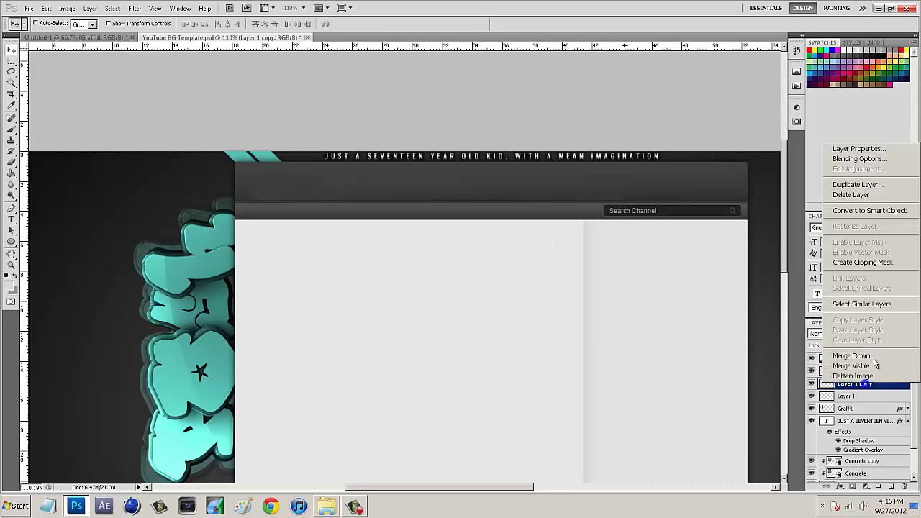
{"action": "left_click", "coordinate": [895, 161]}
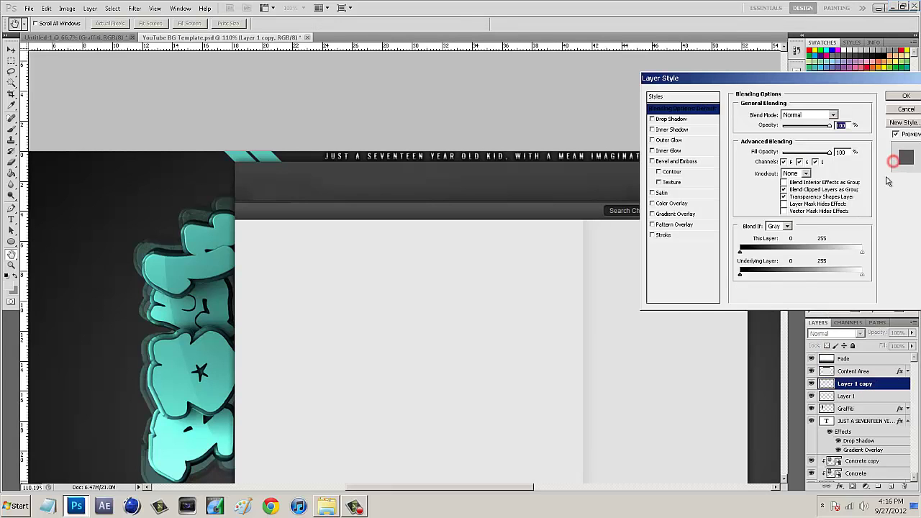
{"action": "left_click", "coordinate": [687, 204]}
{"action": "left_click", "coordinate": [838, 116]}
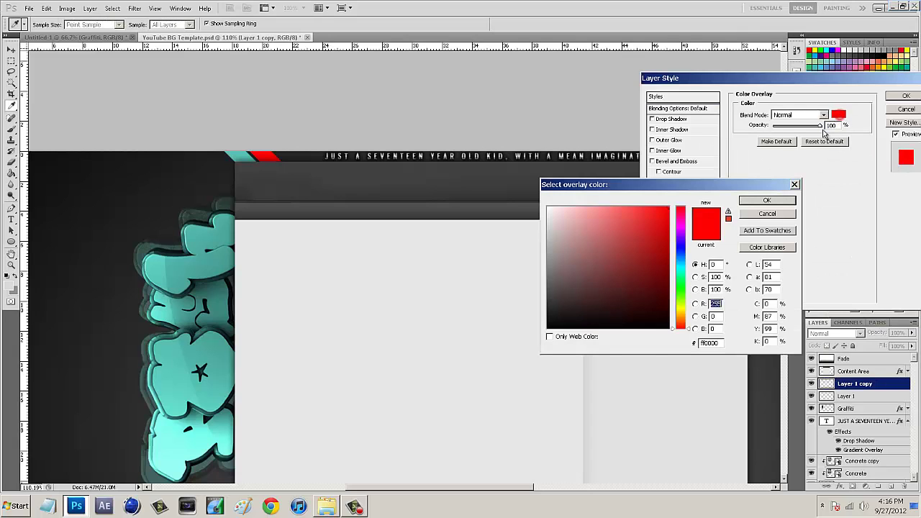
{"action": "left_click_drag", "start_coordinate": [627, 282], "coordinate": [483, 181]}
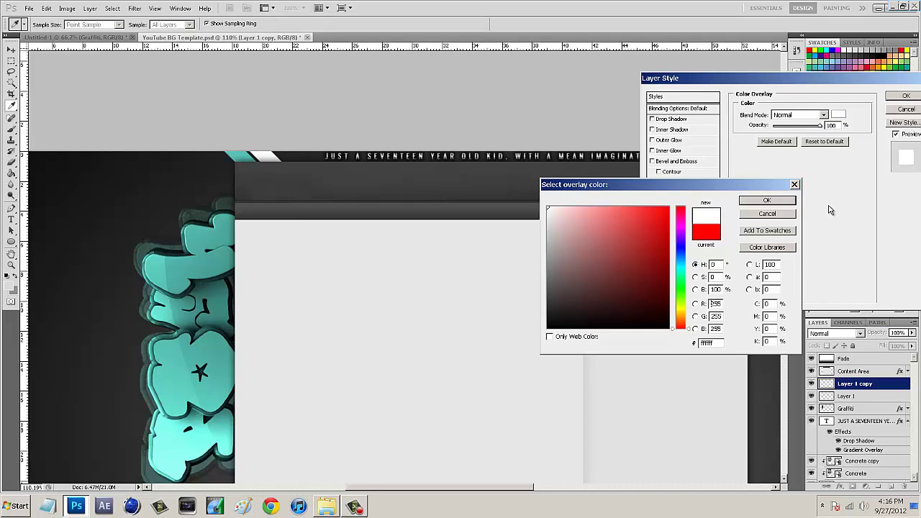
{"action": "left_click", "coordinate": [768, 201]}
{"action": "left_click", "coordinate": [906, 97]}
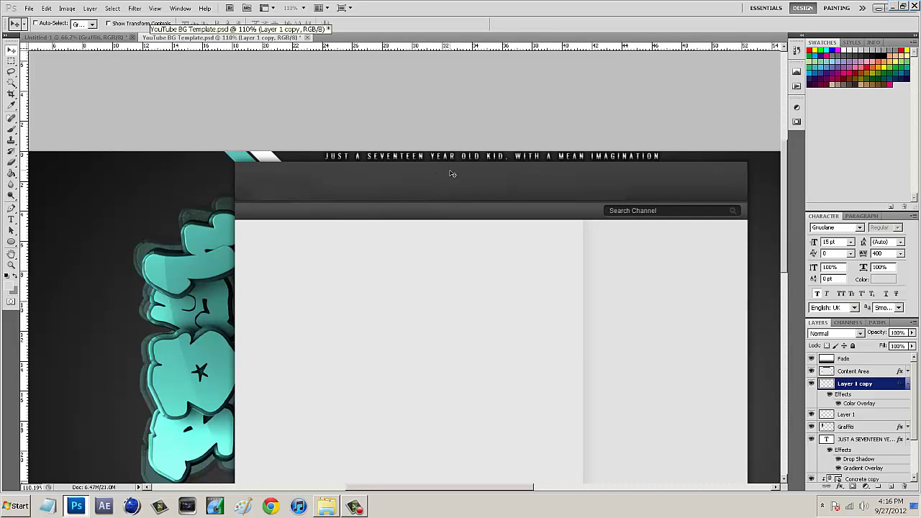
Step: Duplicate the original teal stripe and place the copy to the right of the white stripe as the third stripe
{"action": "left_click", "coordinate": [874, 415]}
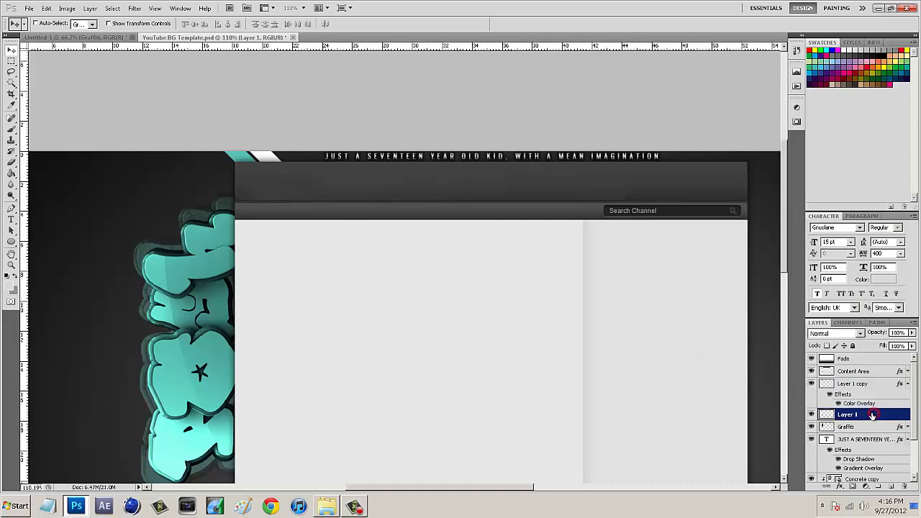
{"action": "key", "text": "ctrl+j"}
{"action": "left_click_drag", "start_coordinate": [244, 163], "coordinate": [298, 158]}
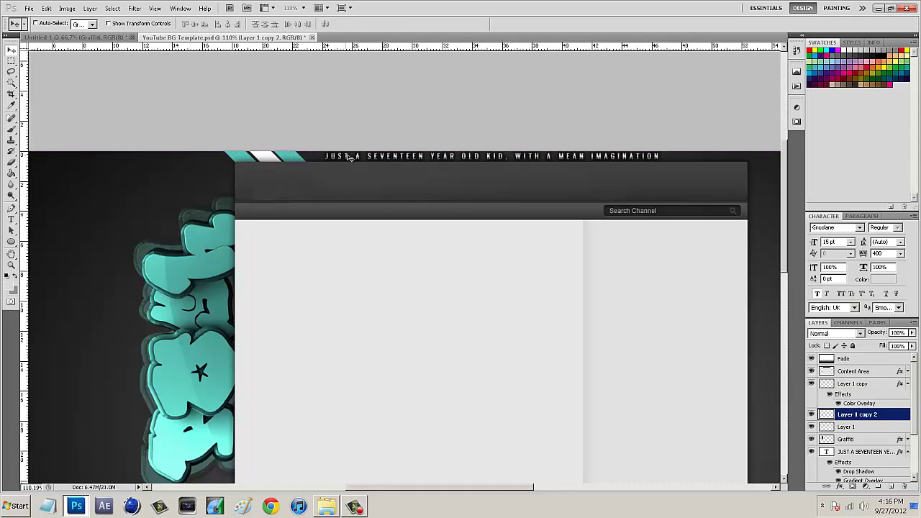
Step: Collapse the white stripe's effects list and merge the three stripe layers into one layer
{"action": "left_click", "coordinate": [907, 384]}
{"action": "left_click", "coordinate": [864, 384]}
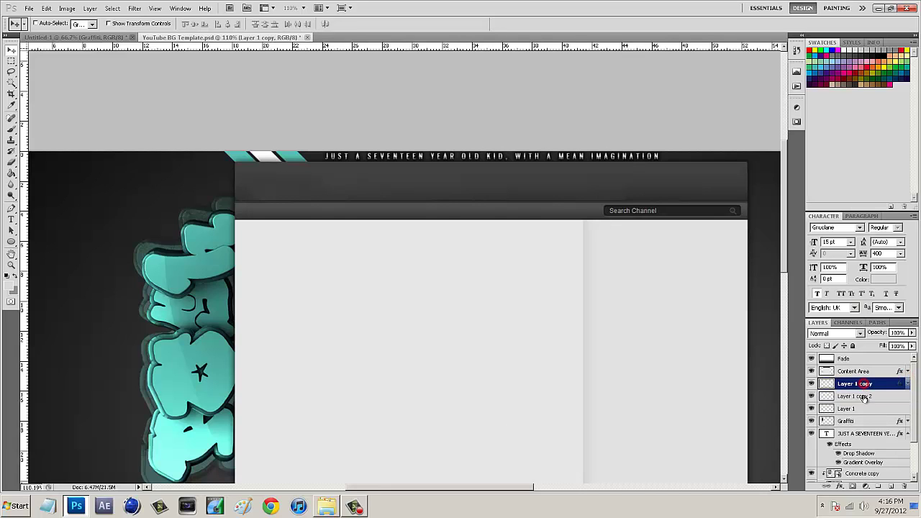
{"action": "left_click", "coordinate": [858, 409], "text": "shift"}
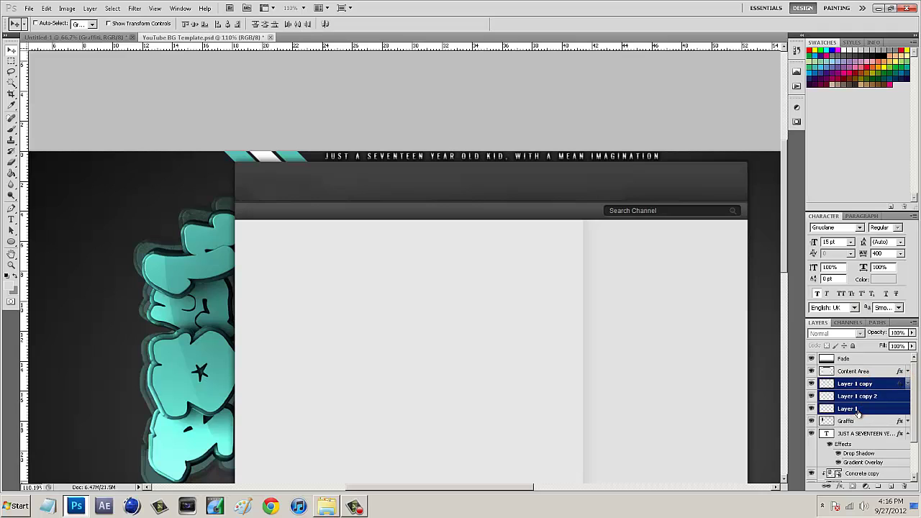
{"action": "key", "text": "ctrl+e"}
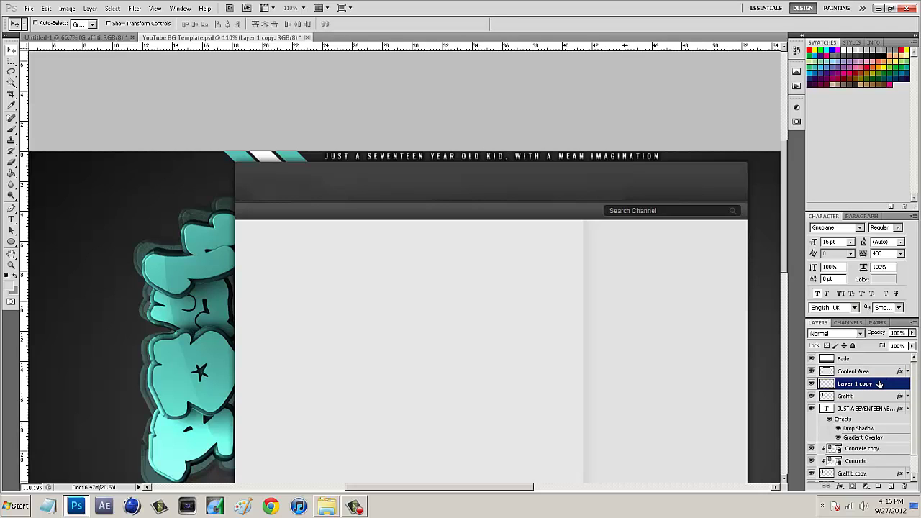
Step: Duplicate the merged stripes, flip the copy horizontally, and move it to the right end of the strip beside the tagline
{"action": "key", "text": "ctrl+j"}
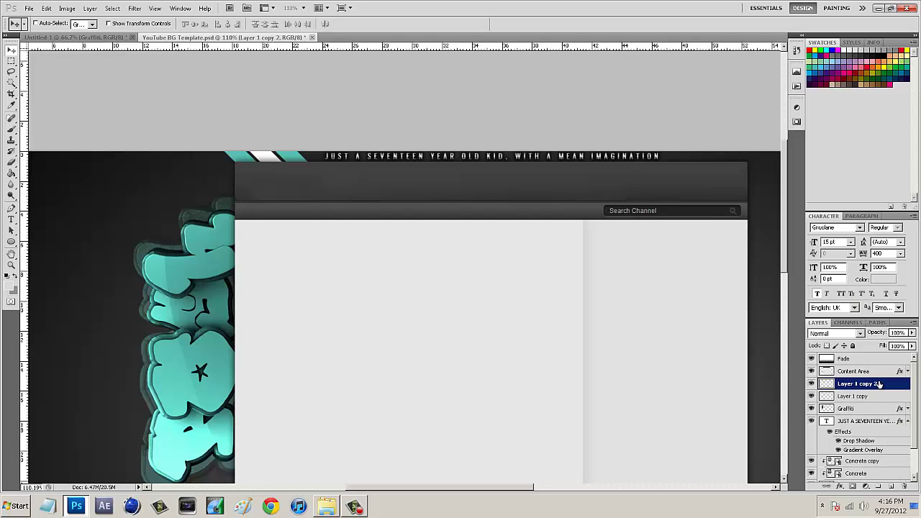
{"action": "key", "text": "ctrl+t"}
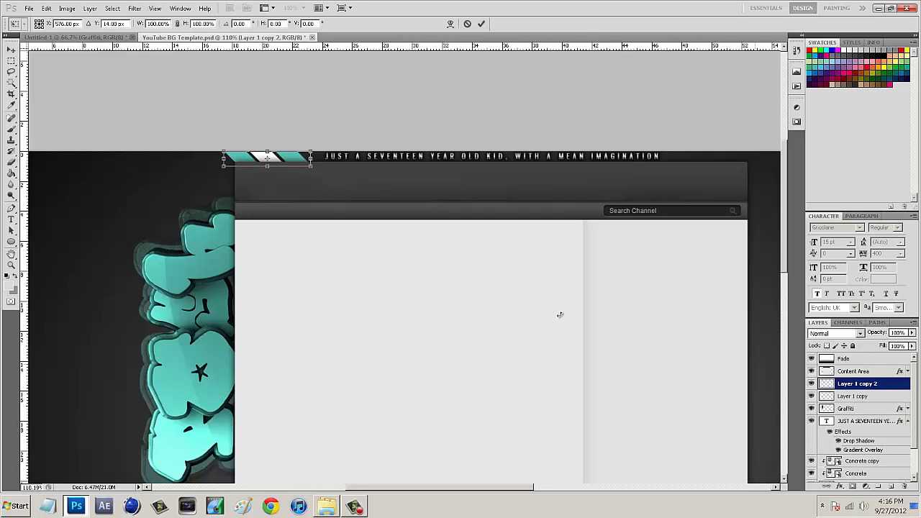
{"action": "right_click", "coordinate": [290, 168]}
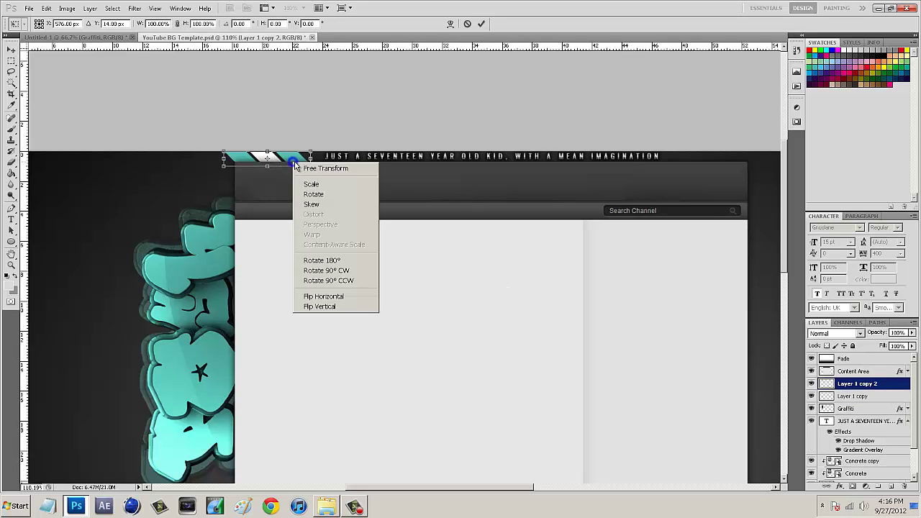
{"action": "left_click", "coordinate": [331, 296]}
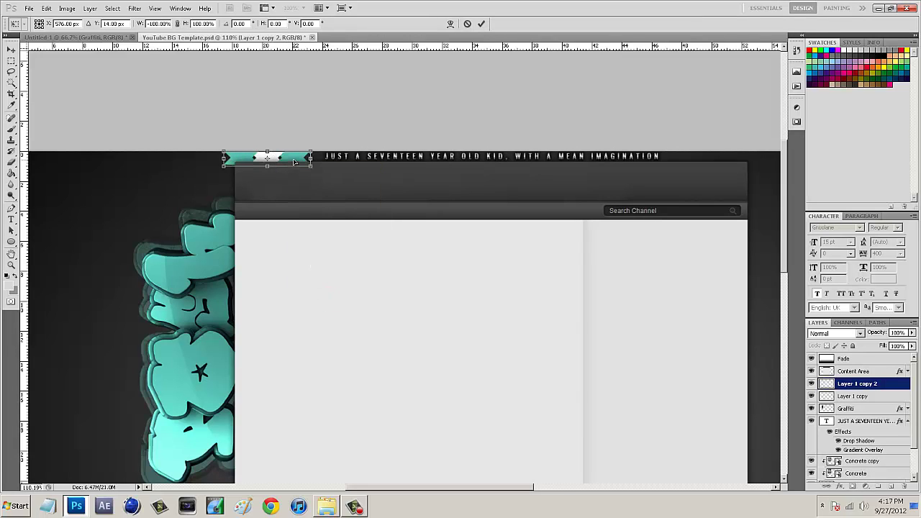
{"action": "left_click_drag", "start_coordinate": [294, 161], "coordinate": [741, 170]}
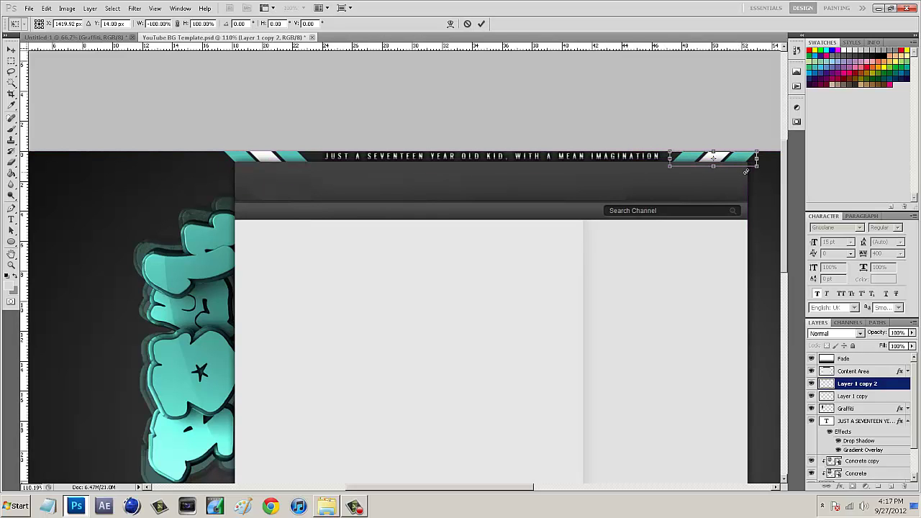
{"action": "key", "text": "Return"}
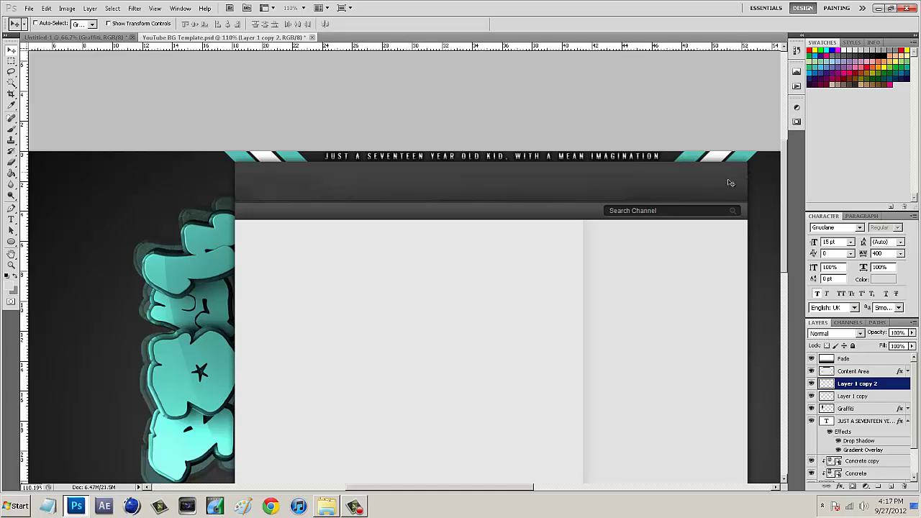
Step: Fit the canvas in view and open PoshDesigns New Background (Updated August 28th) from the Backgrounds folder under PSD Files
{"action": "left_click", "coordinate": [11, 265]}
{"action": "right_click", "coordinate": [110, 232]}
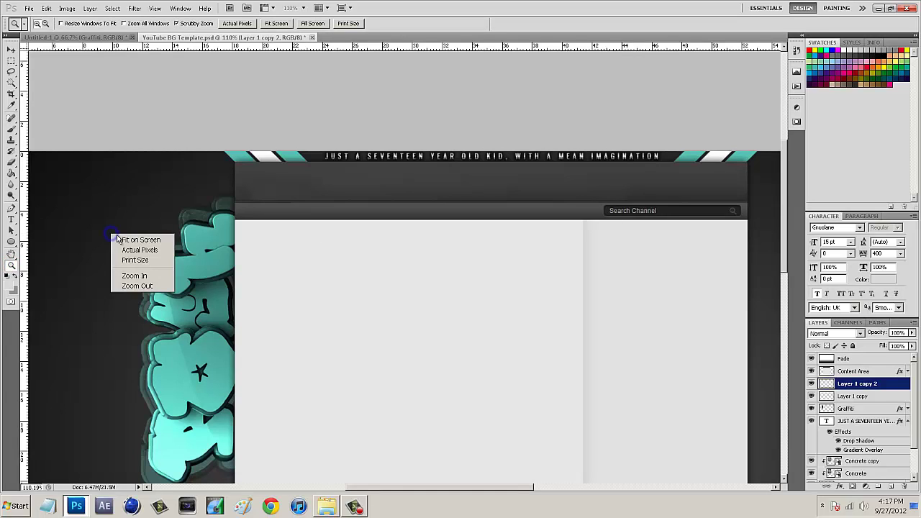
{"action": "left_click", "coordinate": [119, 239]}
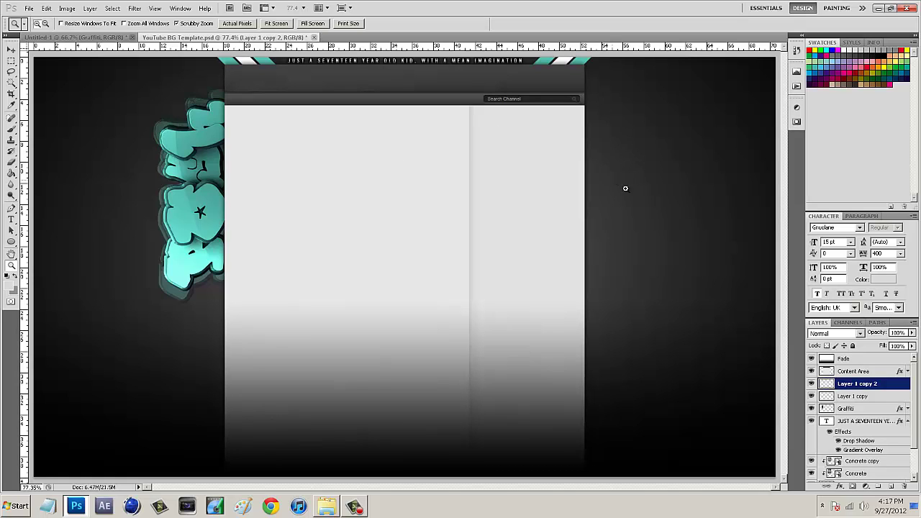
{"action": "left_click", "coordinate": [28, 8]}
{"action": "left_click", "coordinate": [41, 24]}
{"action": "left_click", "coordinate": [387, 75]}
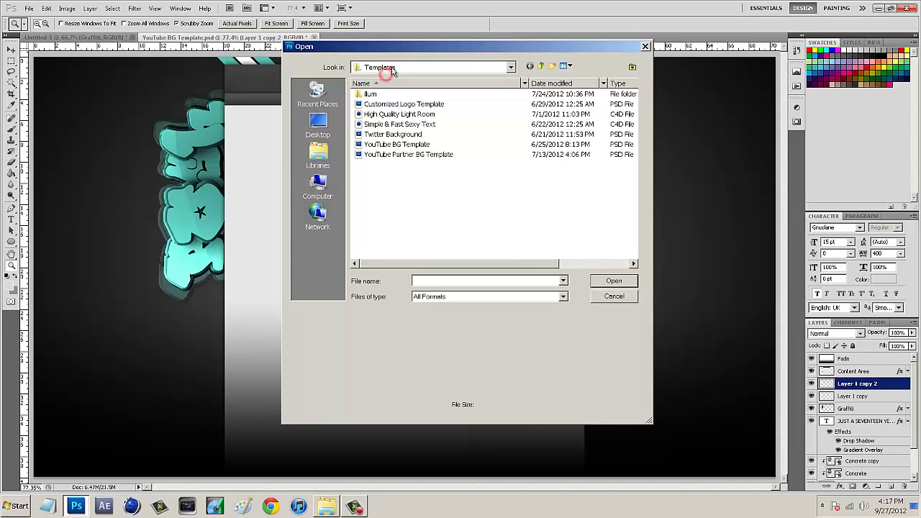
{"action": "left_click", "coordinate": [391, 232]}
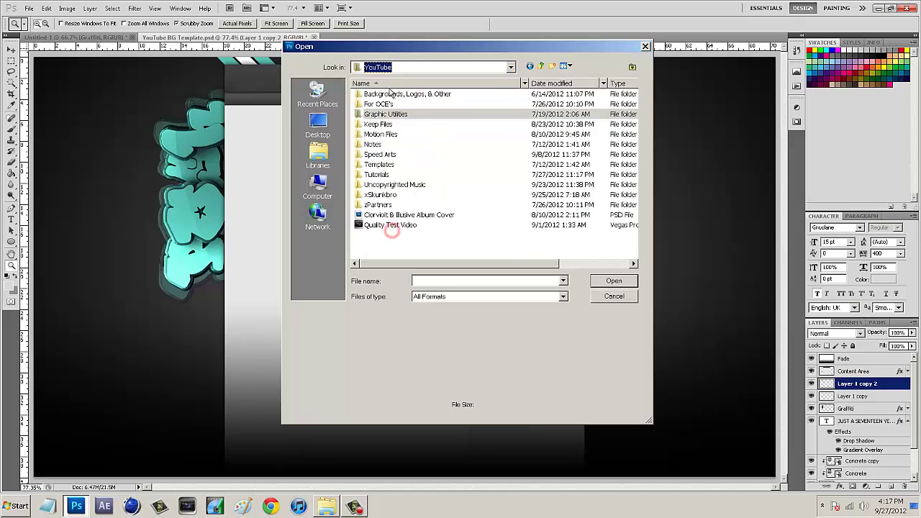
{"action": "double_click", "coordinate": [381, 94]}
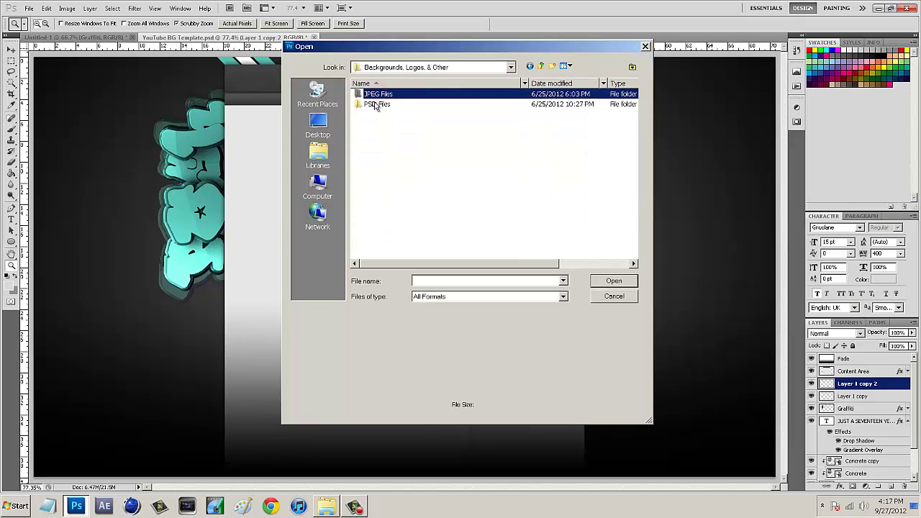
{"action": "double_click", "coordinate": [375, 104]}
{"action": "double_click", "coordinate": [380, 94]}
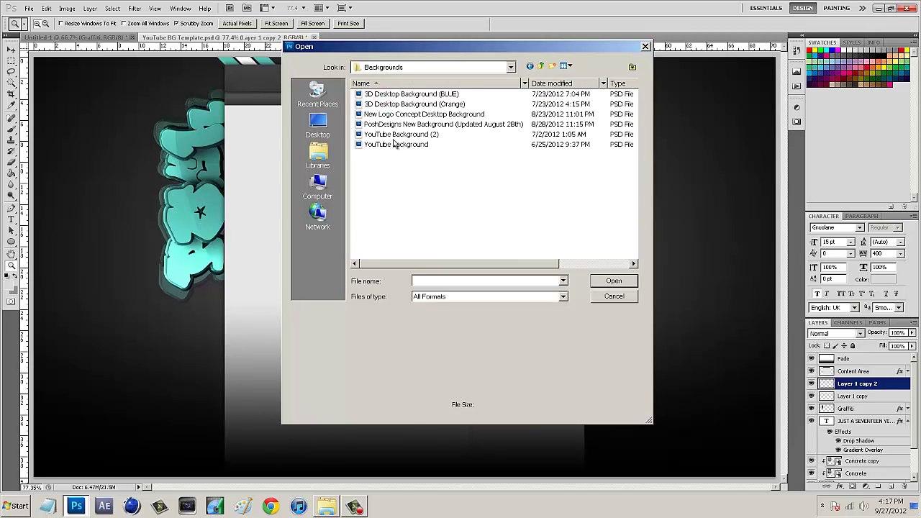
{"action": "double_click", "coordinate": [403, 124]}
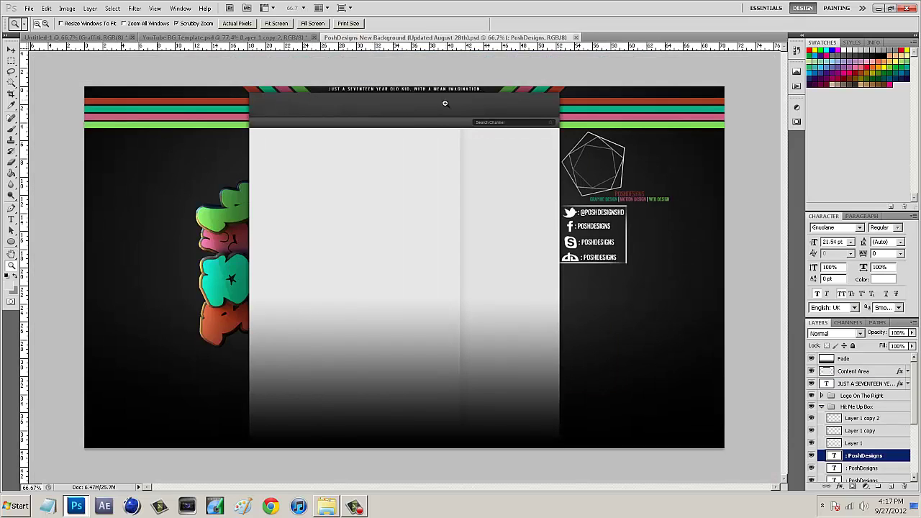
Step: Collapse the Hit Me Up Box group and copy it with its social contacts into YouTube BG Template.psd
{"action": "left_click", "coordinate": [12, 56]}
{"action": "left_click", "coordinate": [12, 265]}
{"action": "left_click_drag", "start_coordinate": [626, 232], "coordinate": [651, 238]}
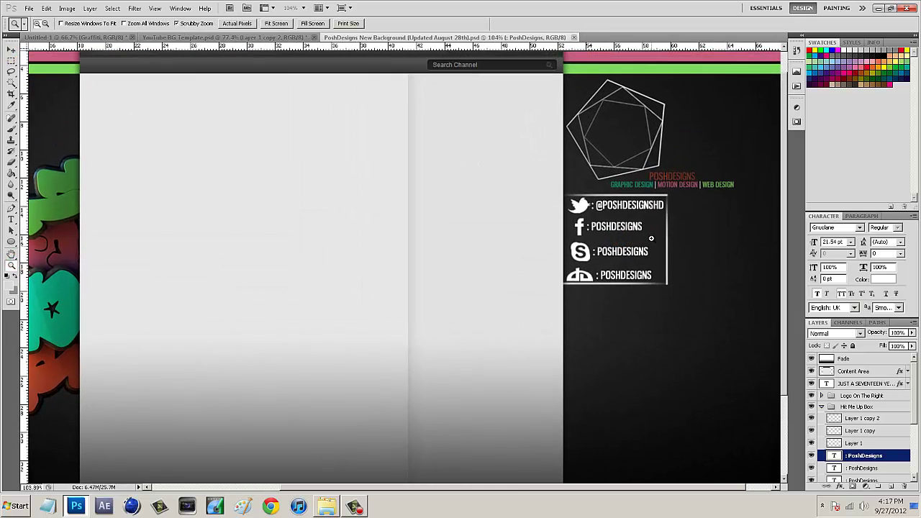
{"action": "scroll", "coordinate": [651, 238], "scroll_direction": "up", "scroll_amount": 1}
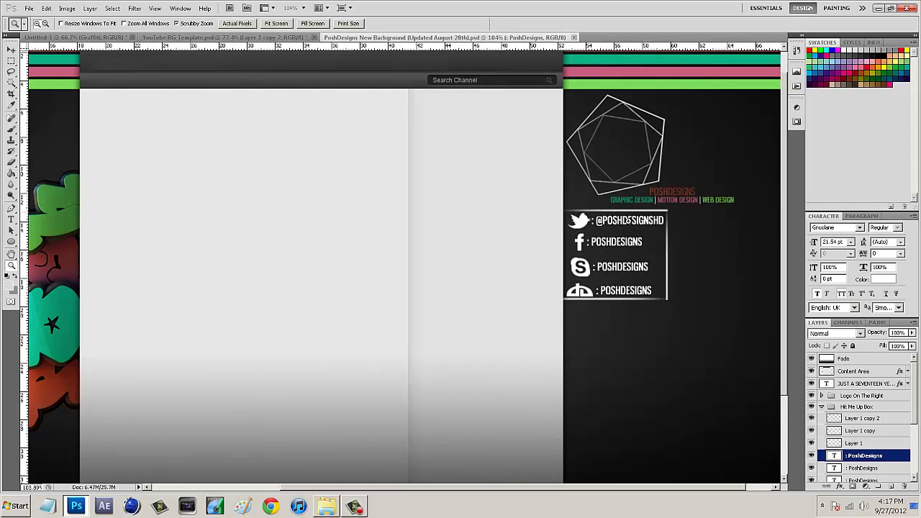
{"action": "left_click", "coordinate": [10, 50]}
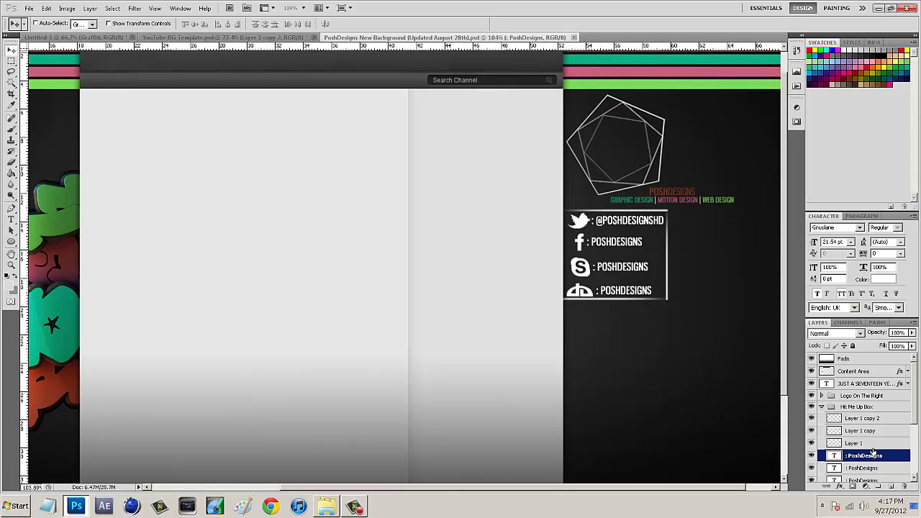
{"action": "scroll", "coordinate": [871, 450], "scroll_direction": "down", "scroll_amount": 1}
{"action": "left_click", "coordinate": [830, 396]}
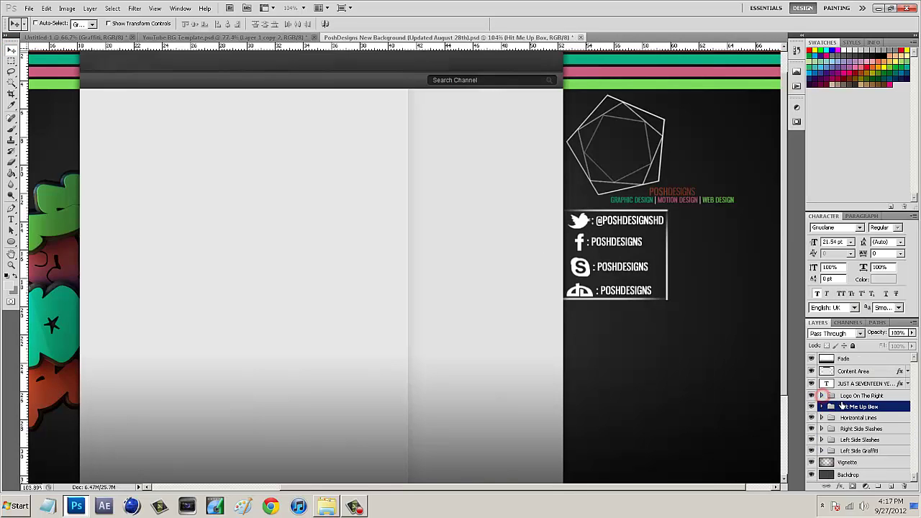
{"action": "left_click_drag", "start_coordinate": [603, 234], "coordinate": [626, 258]}
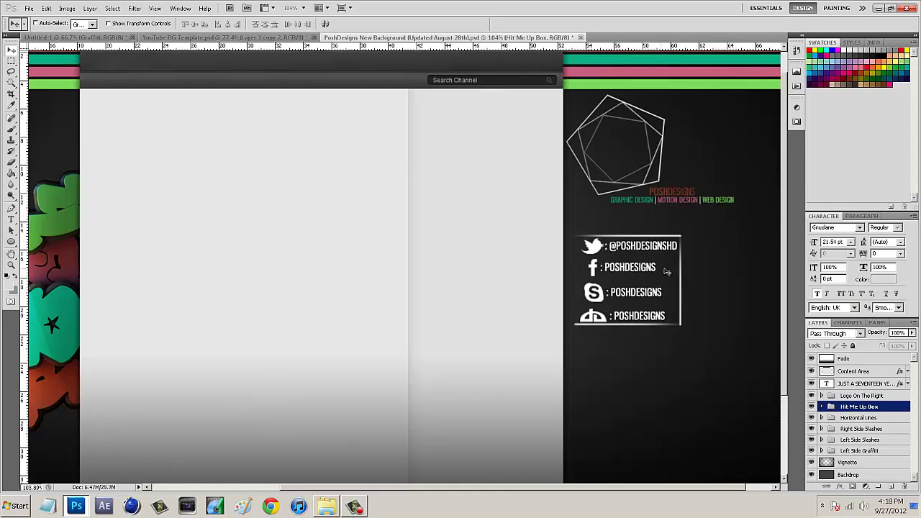
{"action": "left_click", "coordinate": [635, 294]}
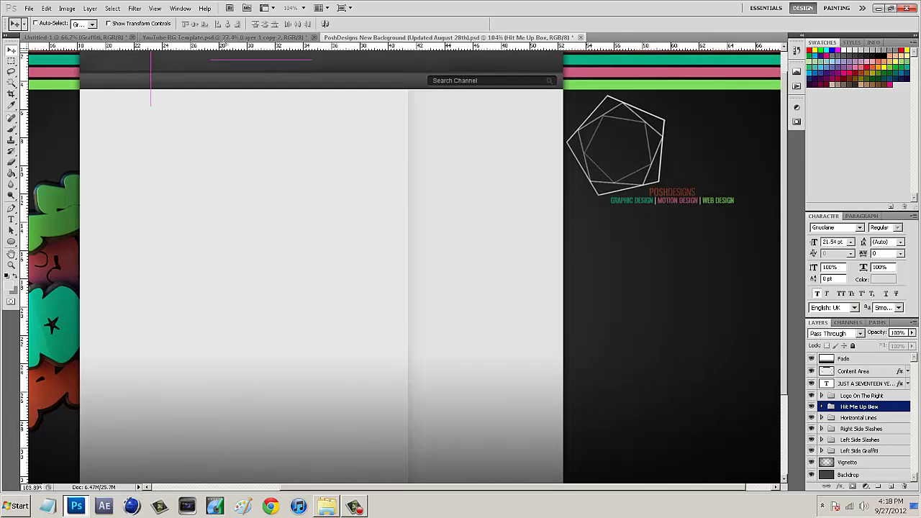
{"action": "left_click", "coordinate": [150, 38]}
{"action": "left_click_drag", "start_coordinate": [151, 38], "coordinate": [658, 216]}
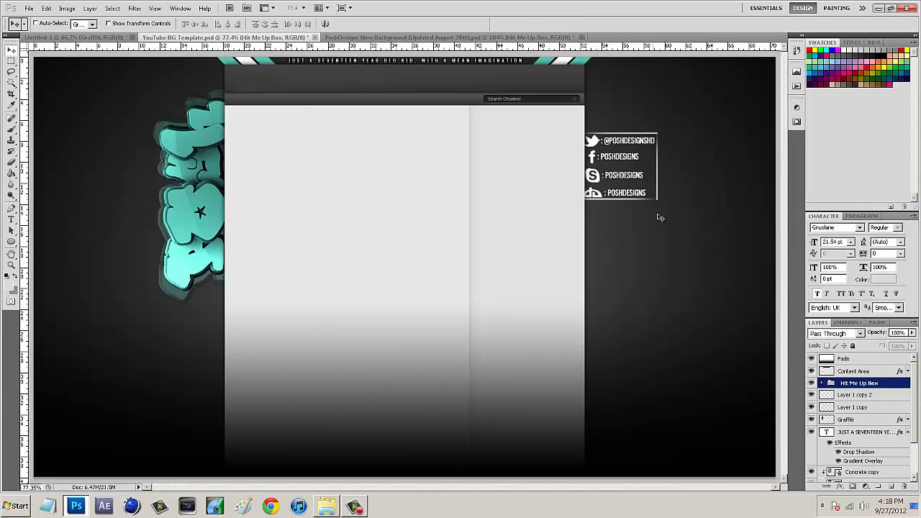
Step: Position the Hit Me Up Box just right of the content area, level with the channel search bar
{"action": "left_click_drag", "start_coordinate": [632, 174], "coordinate": [631, 146]}
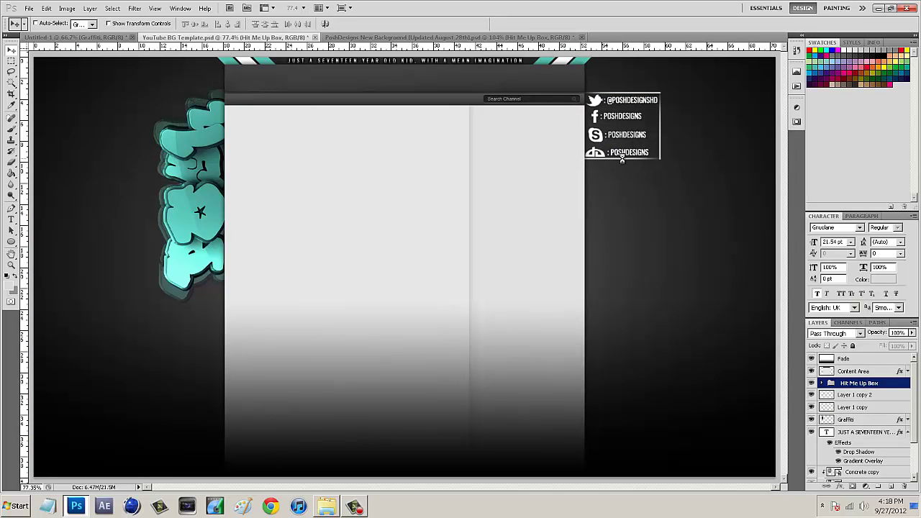
{"action": "key", "text": "Right"}
{"action": "key", "text": "Right"}
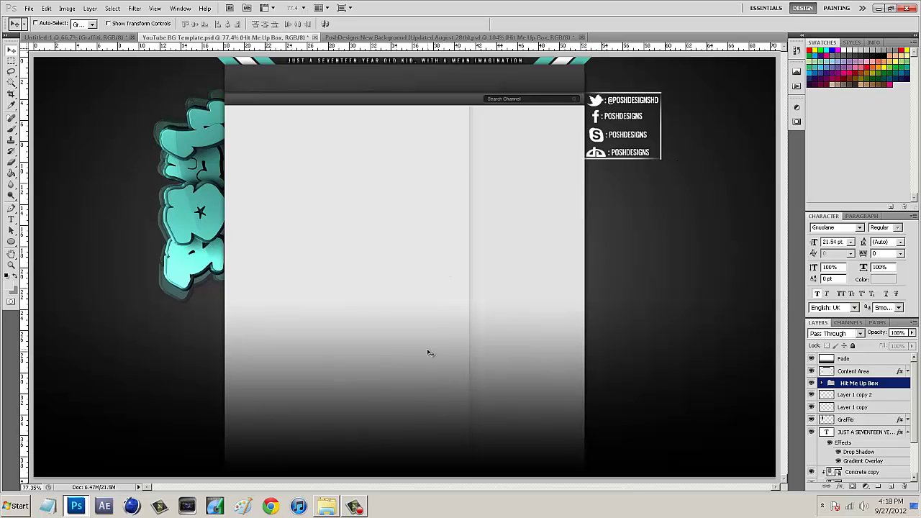
{"action": "left_click", "coordinate": [327, 510]}
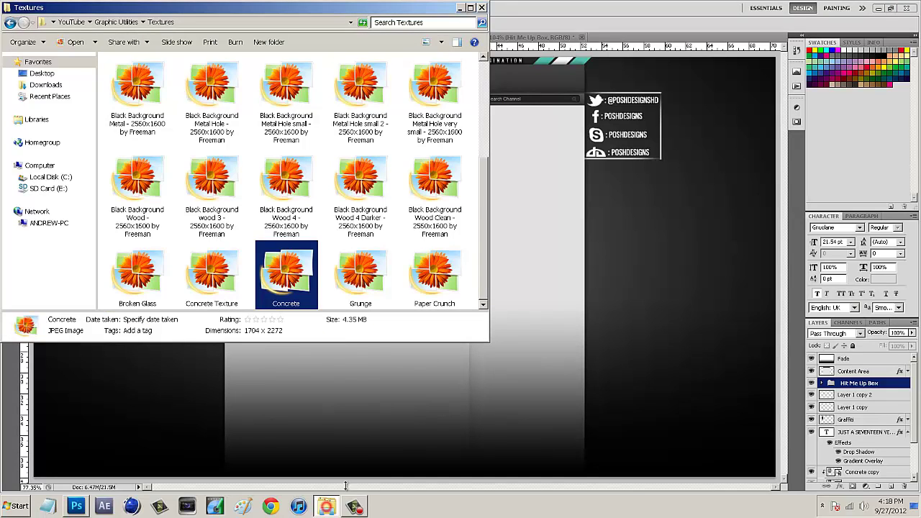
{"action": "left_click", "coordinate": [9, 23]}
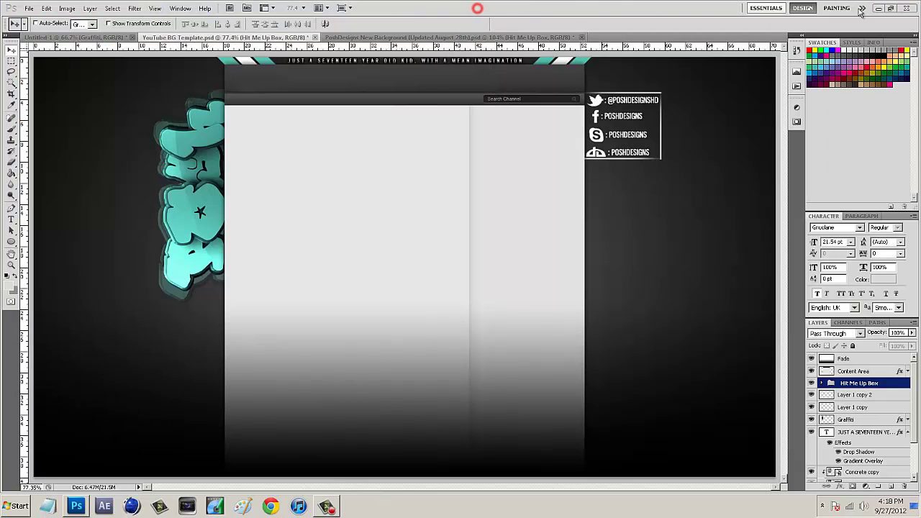
{"action": "left_click", "coordinate": [481, 7]}
Step: Open the Space folder under Part 2 Pezz > Screenshots from the desktop and go to its last images
{"action": "left_click", "coordinate": [878, 8]}
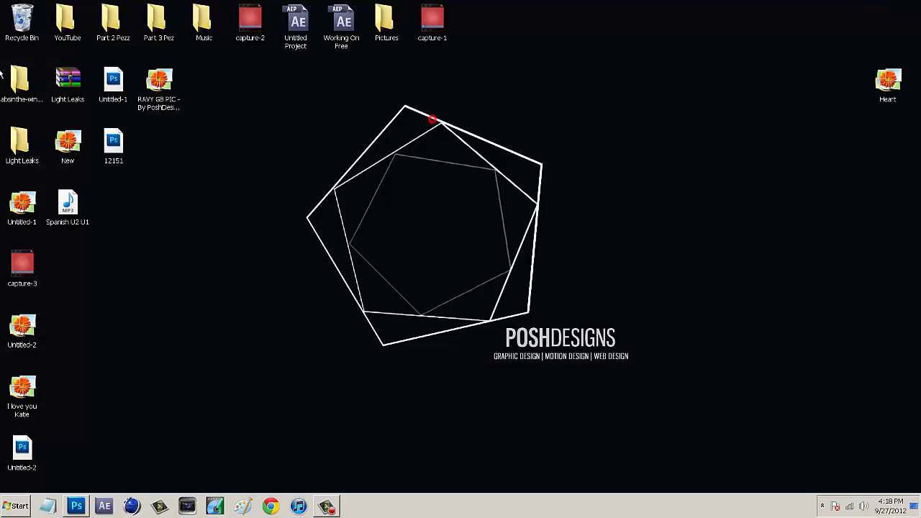
{"action": "double_click", "coordinate": [113, 23]}
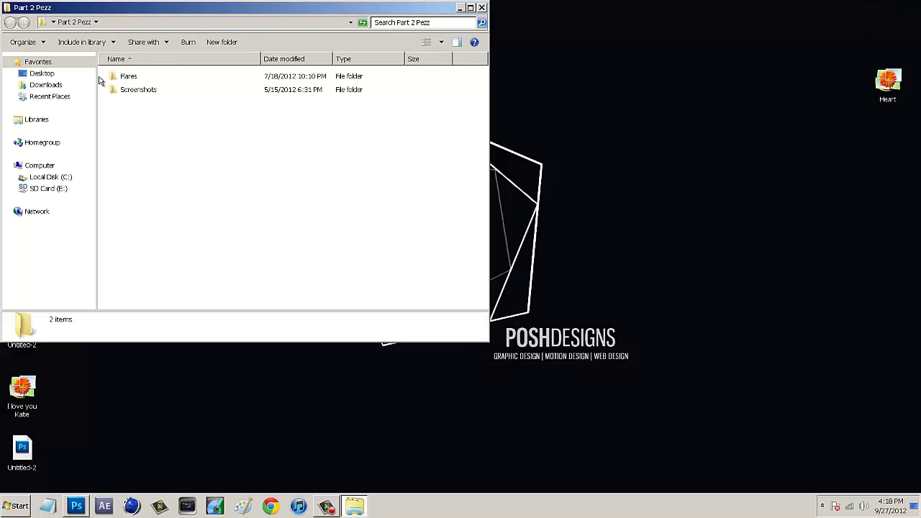
{"action": "double_click", "coordinate": [128, 89]}
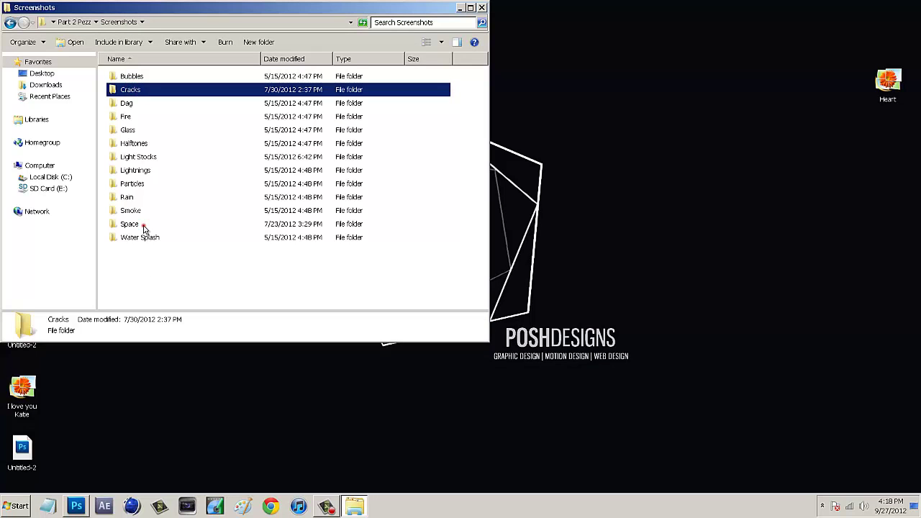
{"action": "double_click", "coordinate": [143, 227]}
{"action": "scroll", "coordinate": [257, 200], "scroll_direction": "down", "scroll_amount": 15}
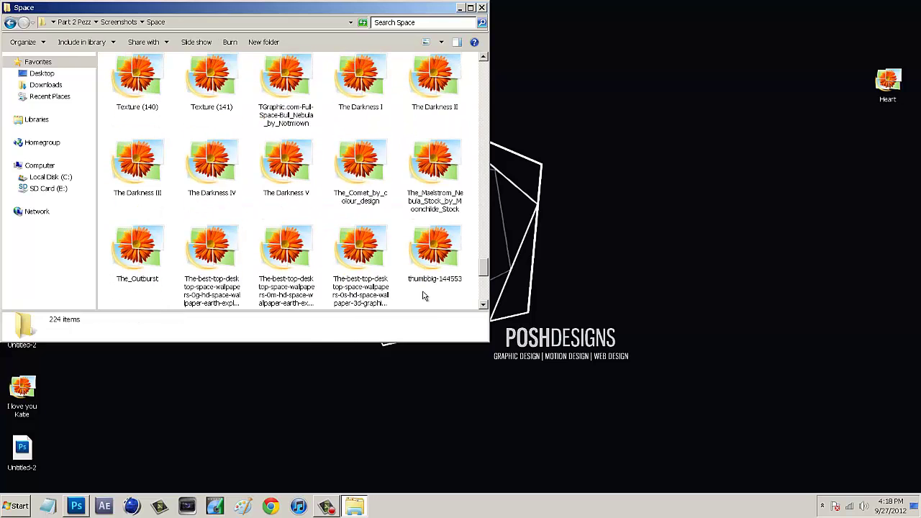
{"action": "scroll", "coordinate": [424, 296], "scroll_direction": "down", "scroll_amount": 5}
Step: Preview ws_Space_nebula_1920x1080 and the neighbouring space images, including WP-TearsoftheSuns, and close the viewer
{"action": "double_click", "coordinate": [374, 265]}
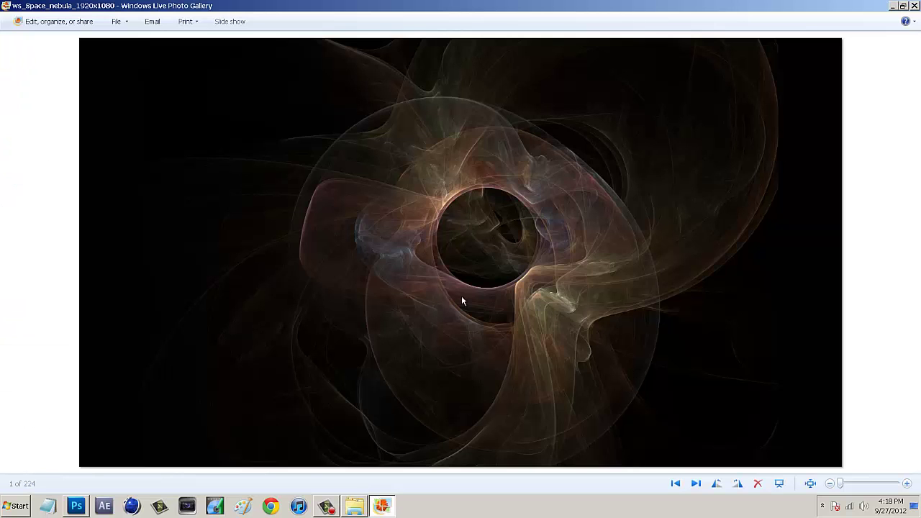
{"action": "left_click", "coordinate": [675, 483]}
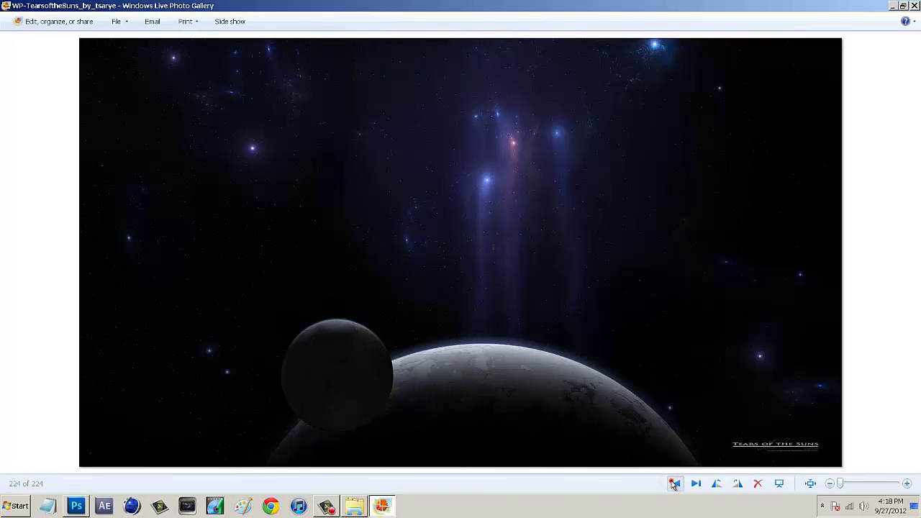
{"action": "left_click", "coordinate": [675, 483]}
{"action": "left_click", "coordinate": [694, 484]}
{"action": "left_click", "coordinate": [915, 7]}
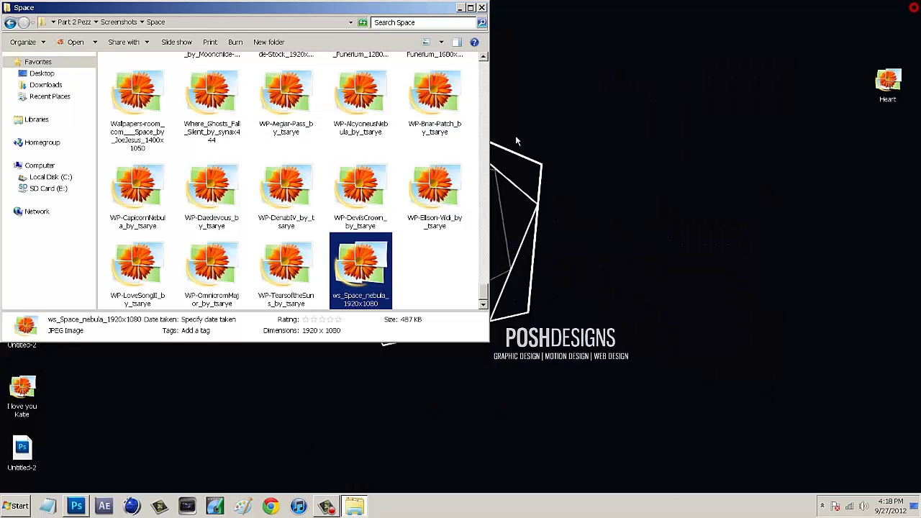
Step: Place the WP-TearsoftheSuns space image into YouTube BG Template.psd and enlarge it to cover the canvas
{"action": "left_click", "coordinate": [264, 264]}
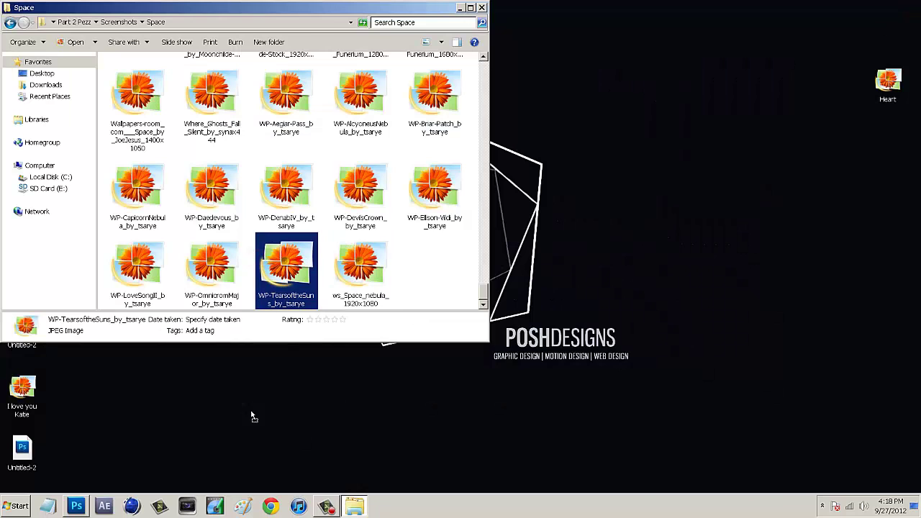
{"action": "left_click", "coordinate": [78, 507]}
{"action": "left_click_drag", "start_coordinate": [388, 230], "coordinate": [387, 227]}
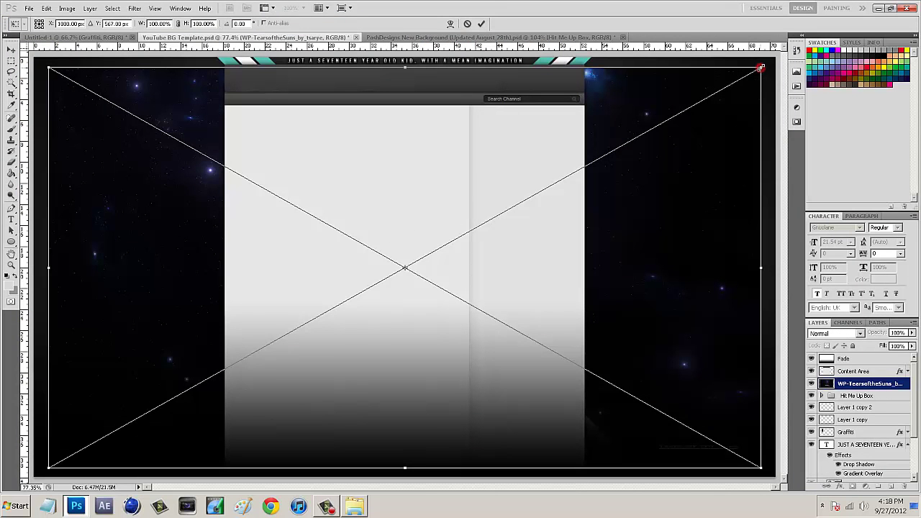
{"action": "left_click_drag", "start_coordinate": [760, 67], "coordinate": [784, 52]}
{"action": "left_click_drag", "start_coordinate": [51, 468], "coordinate": [34, 475]}
{"action": "key", "text": "Return"}
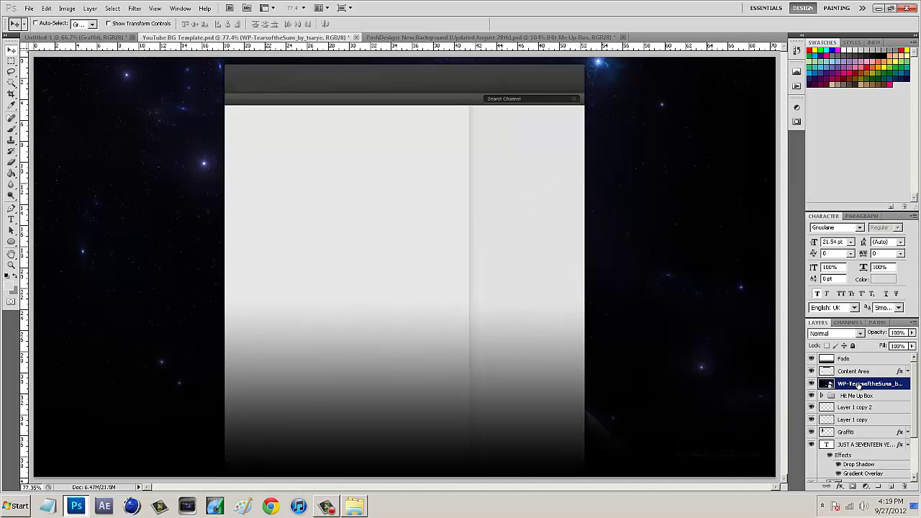
Step: Move the space image layer below the Graffiti layer, try the Overlay blend mode on it, and return it to Normal
{"action": "left_click_drag", "start_coordinate": [863, 385], "coordinate": [866, 438]}
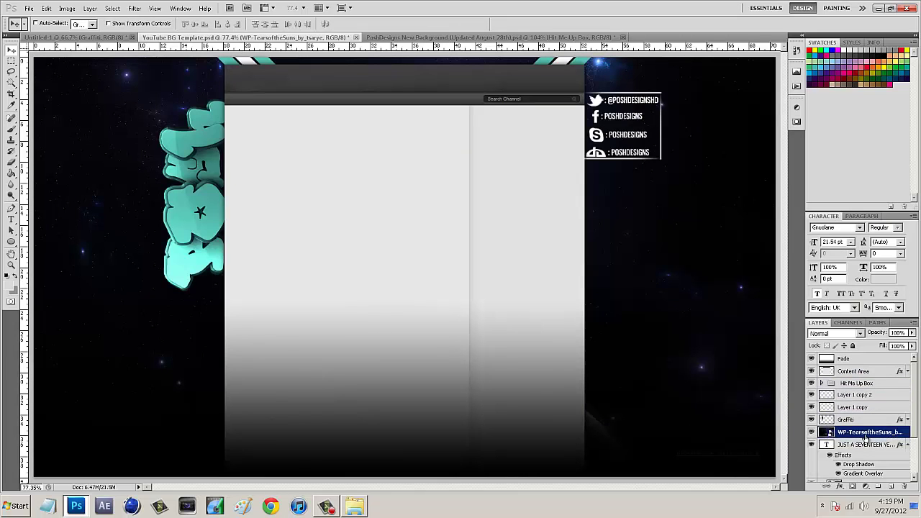
{"action": "left_click", "coordinate": [855, 333]}
{"action": "left_click", "coordinate": [823, 160]}
{"action": "left_click", "coordinate": [855, 333]}
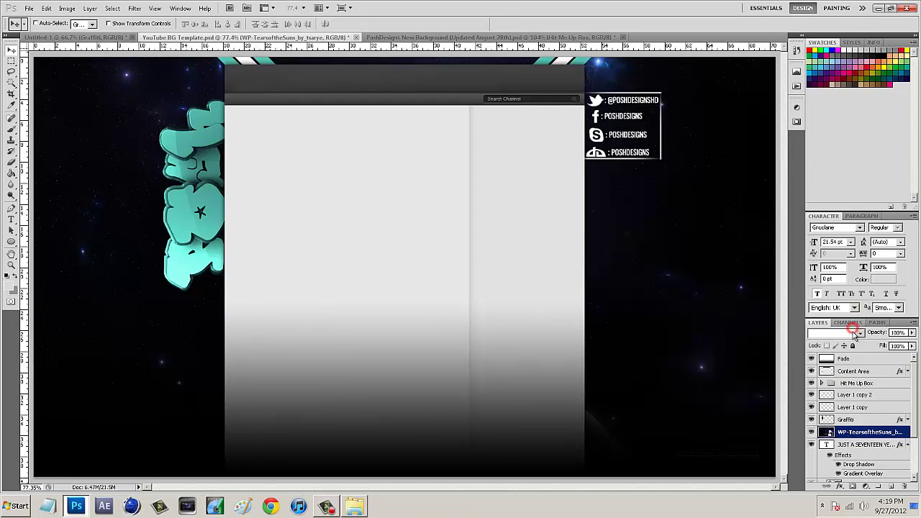
{"action": "left_click", "coordinate": [820, 169]}
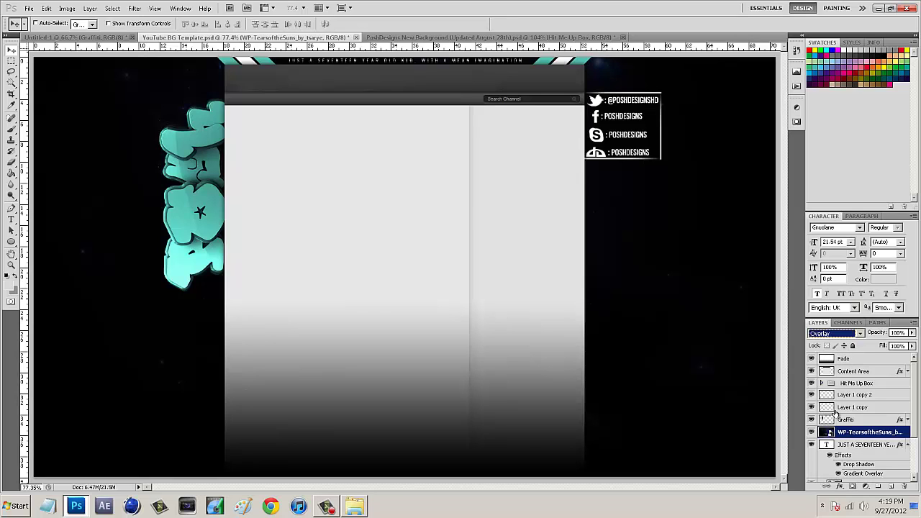
{"action": "key", "text": "shift+alt+n"}
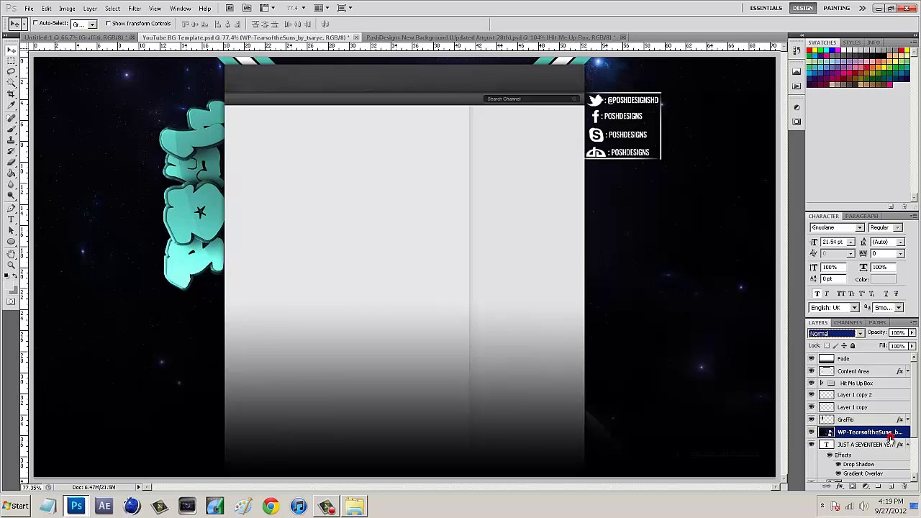
Step: Delete the WP-TearsoftheSuns space image layer
{"action": "right_click", "coordinate": [880, 438]}
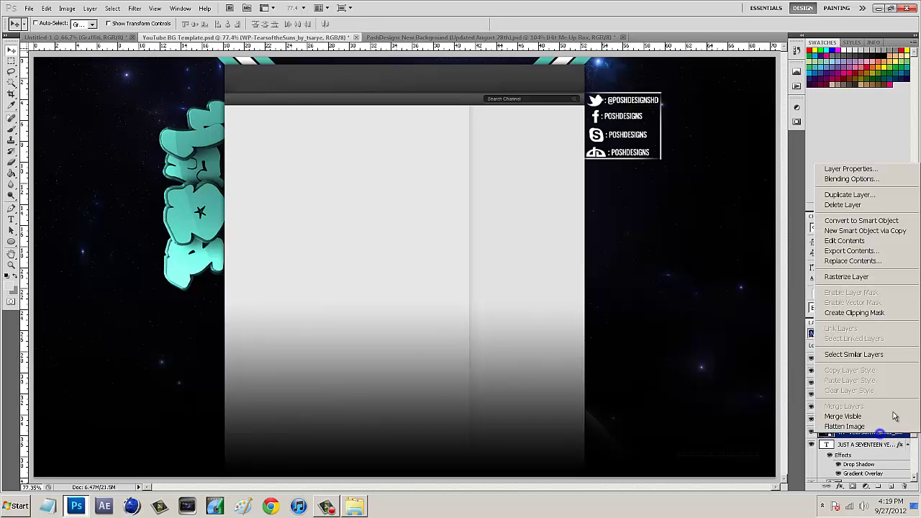
{"action": "left_click", "coordinate": [867, 205]}
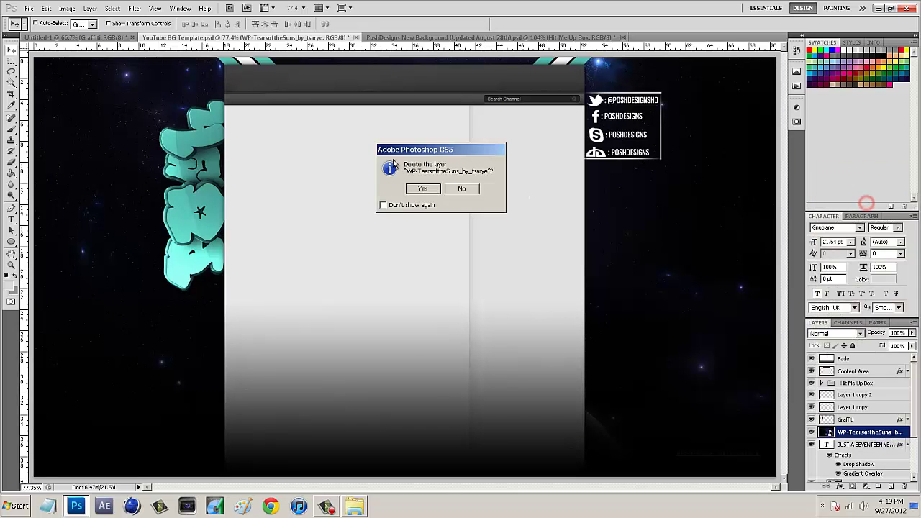
{"action": "left_click", "coordinate": [416, 188]}
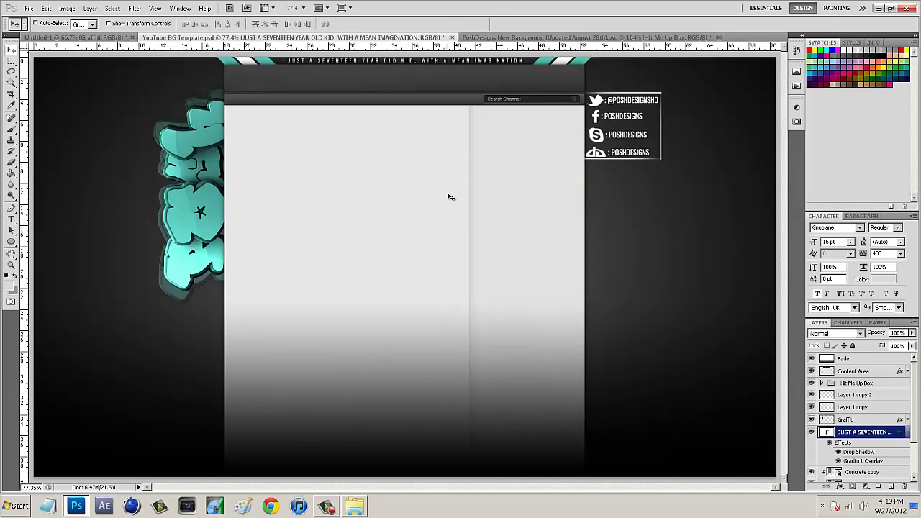